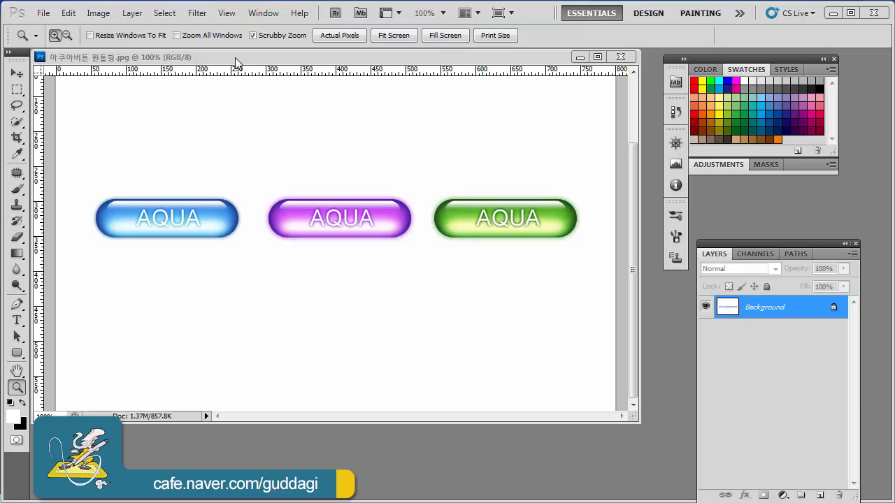
# Step: Close the sample AQUA buttons image and create a new 800 x 600 pixel document from the Web preset
pyautogui.moveTo(241, 62); pyautogui.dragTo(265, 73)
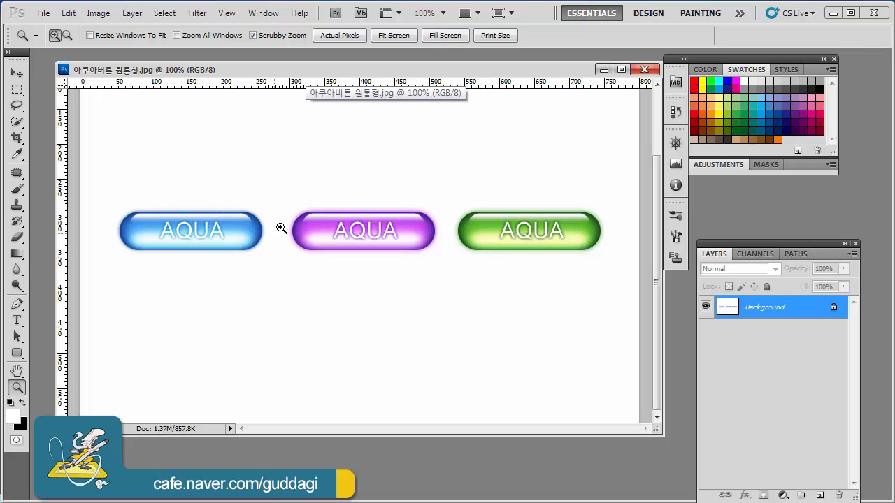
pyautogui.click(645, 69)
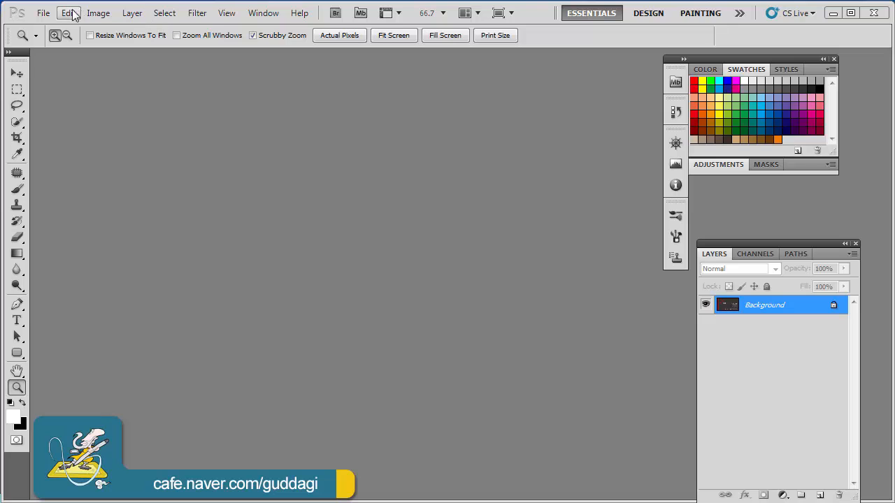
pyautogui.click(44, 14)
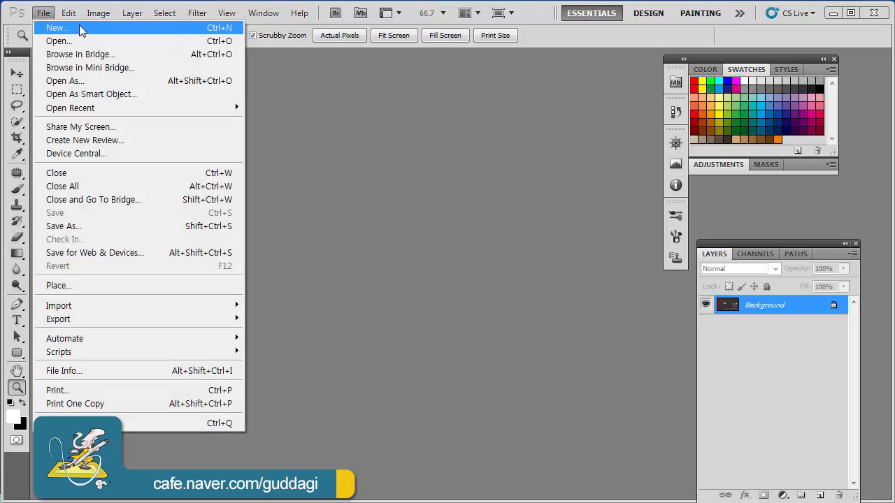
pyautogui.click(79, 29)
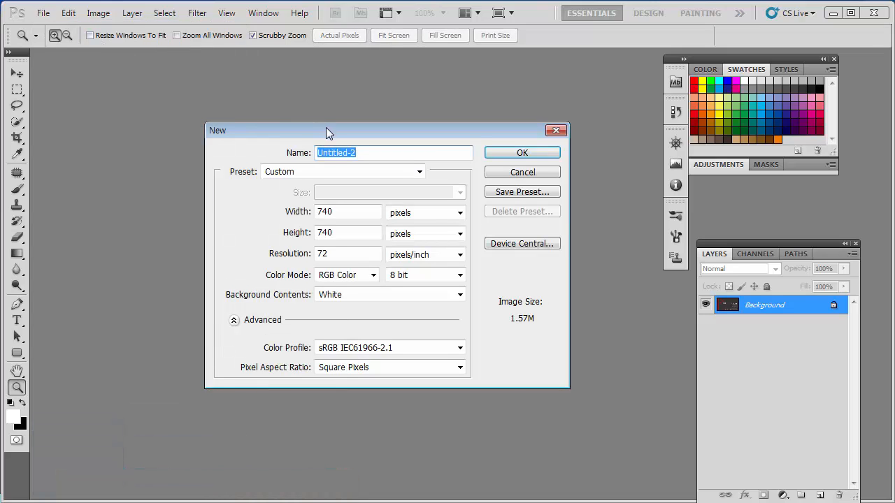
pyautogui.moveTo(326, 133); pyautogui.dragTo(244, 119)
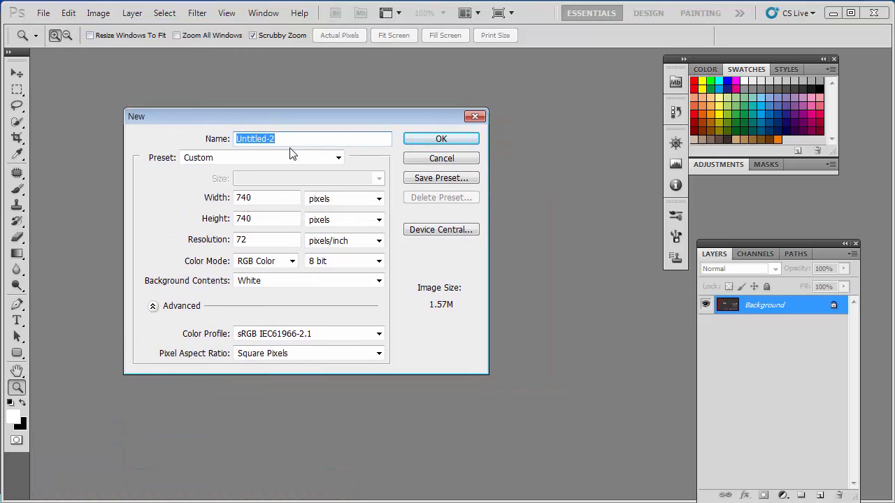
pyautogui.click(338, 158)
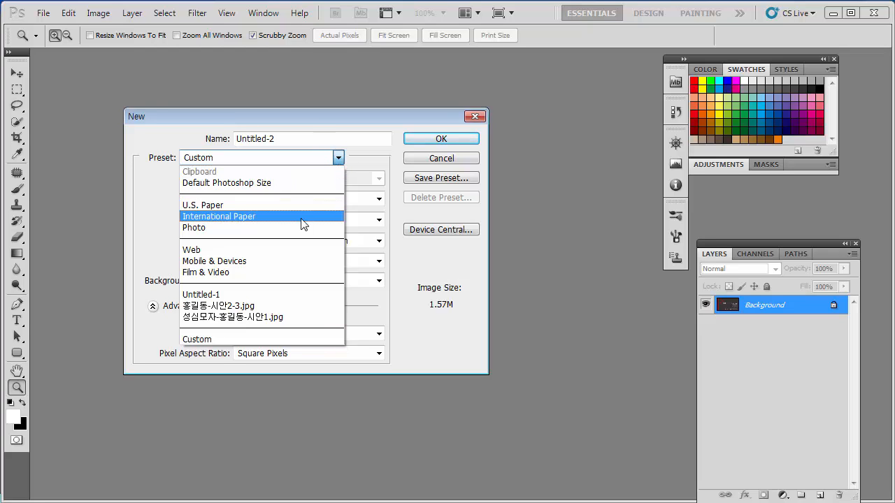
pyautogui.click(300, 258)
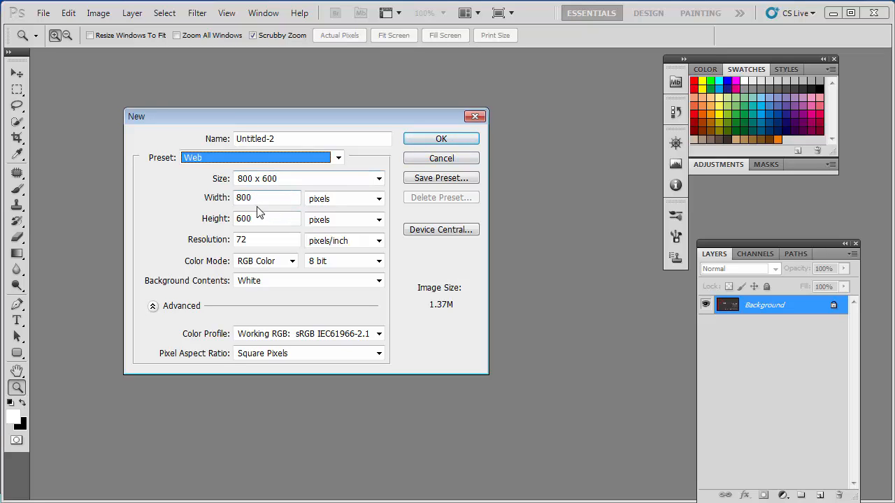
pyautogui.click(442, 139)
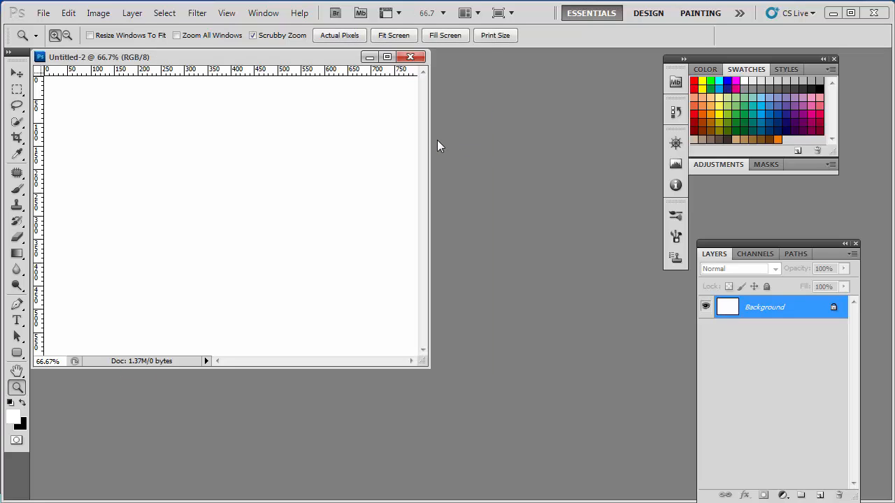
# Step: Arrange the workspace by moving the Layers panel up, zooming the blank document to 100% and enlarging its window
pyautogui.moveTo(244, 65); pyautogui.dragTo(280, 81)
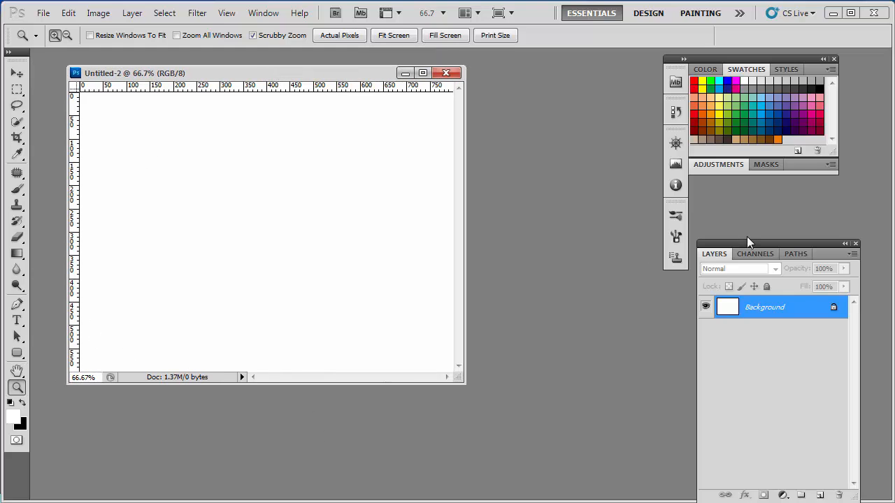
pyautogui.moveTo(749, 242); pyautogui.dragTo(755, 211)
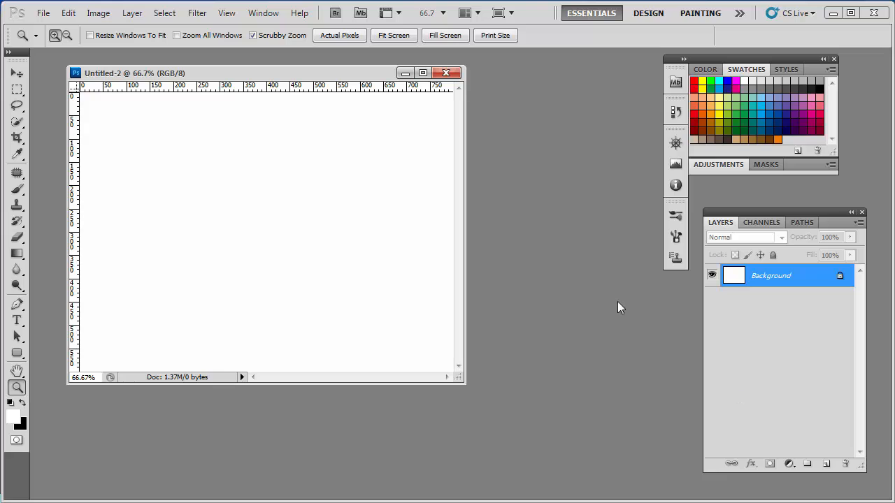
pyautogui.click(145, 251)
pyautogui.moveTo(464, 384); pyautogui.dragTo(631, 461)
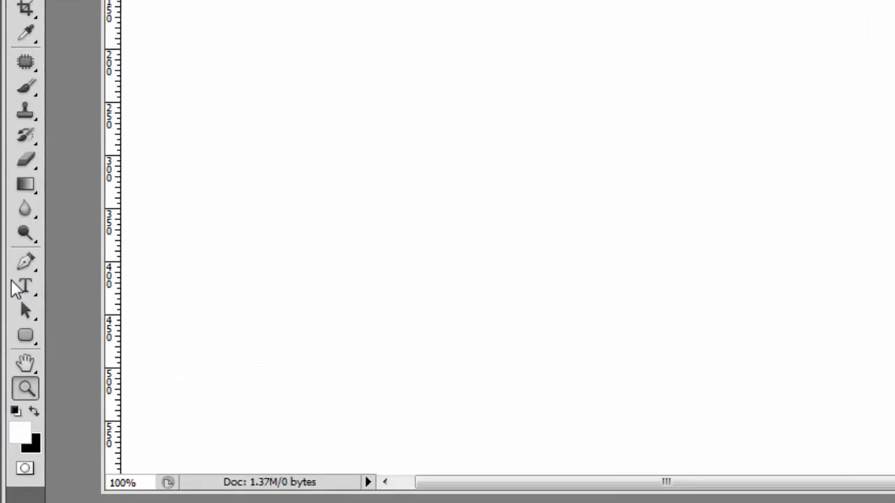
# Step: Choose the Rounded Rectangle Tool and set its fill color to a medium blue, about #2b97d5
pyautogui.click(29, 339)
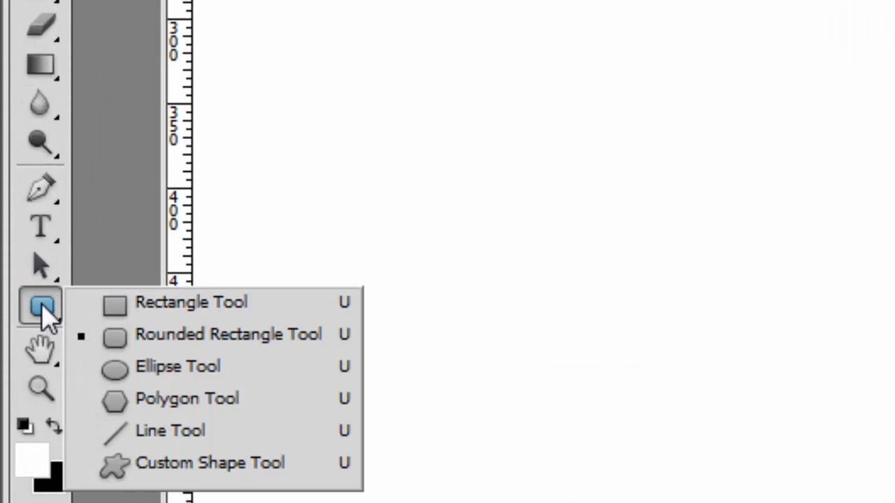
pyautogui.click(150, 337)
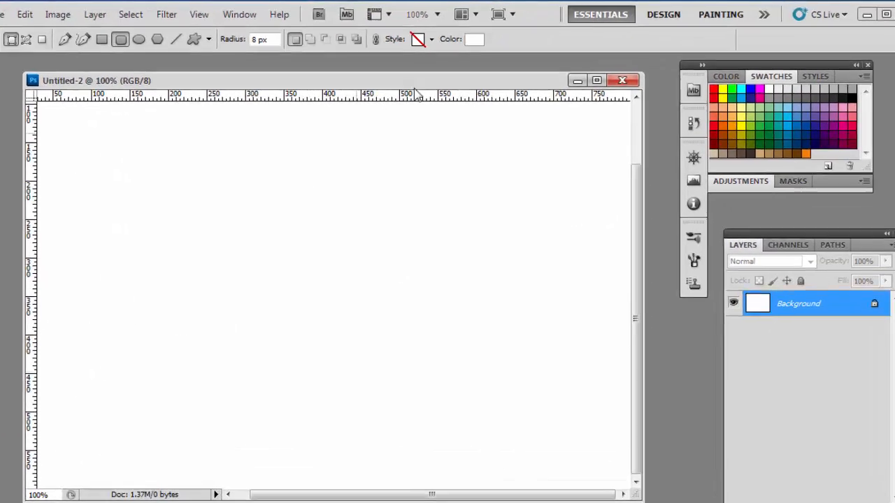
pyautogui.click(474, 39)
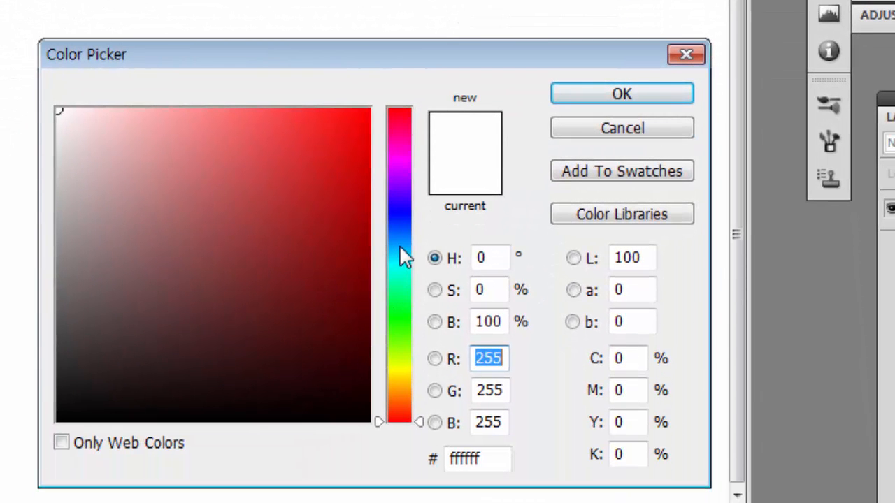
pyautogui.click(400, 246)
pyautogui.click(305, 158)
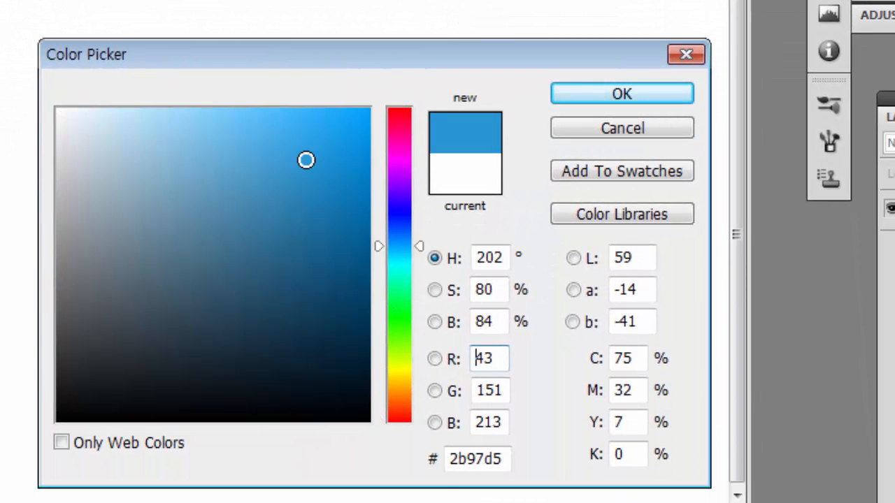
pyautogui.click(298, 168)
pyautogui.click(298, 168)
pyautogui.click(308, 158)
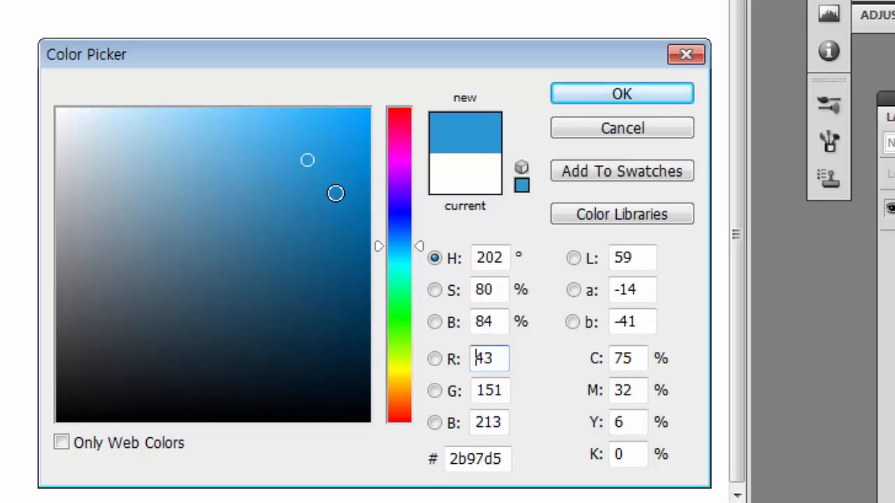
pyautogui.moveTo(308, 165)
pyautogui.mouseDown()
pyautogui.moveTo(303, 172)
pyautogui.moveTo(305, 161)
pyautogui.mouseUp()
pyautogui.click(593, 93)
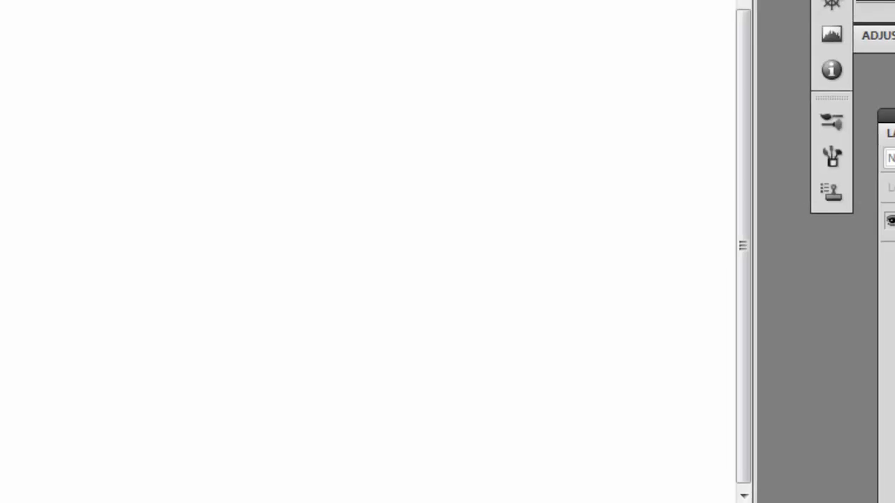
# Step: Draw a trial rounded rectangle, undo it, and redraw it about 225 by 55 px with a 30 px corner radius
pyautogui.moveTo(109, 320); pyautogui.dragTo(299, 366)
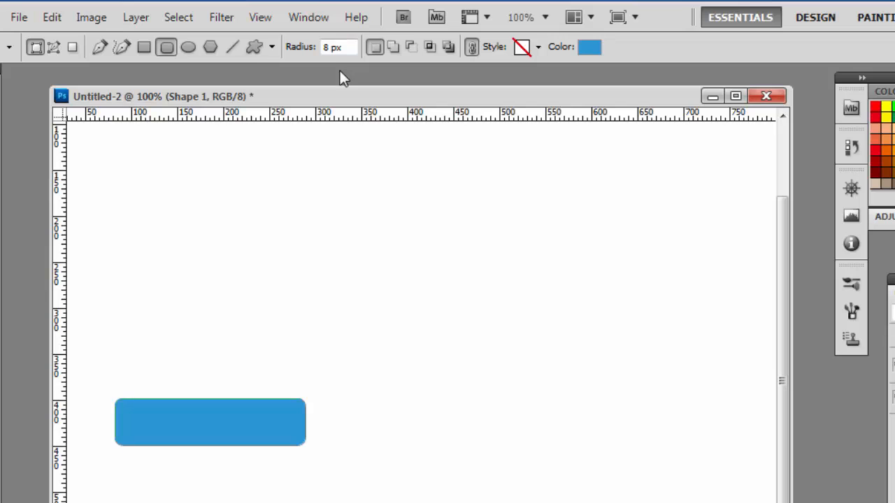
pyautogui.hotkey('ctrl', 'z')
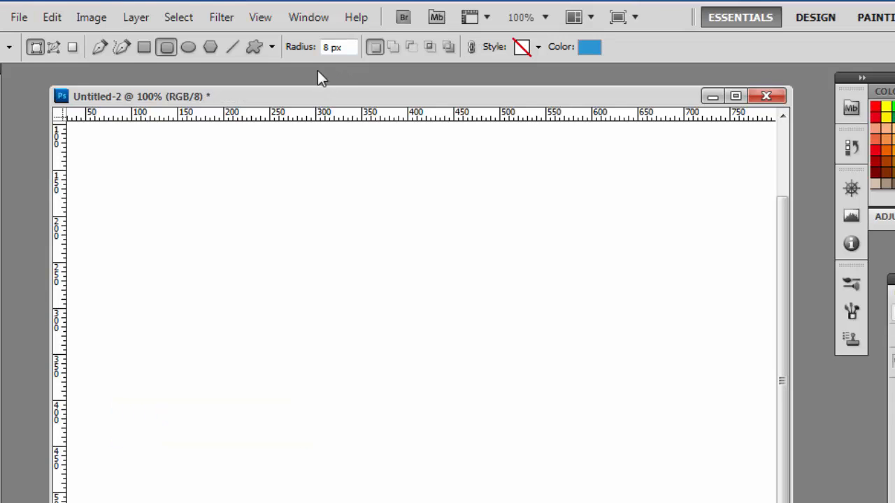
pyautogui.moveTo(347, 49); pyautogui.dragTo(275, 52)
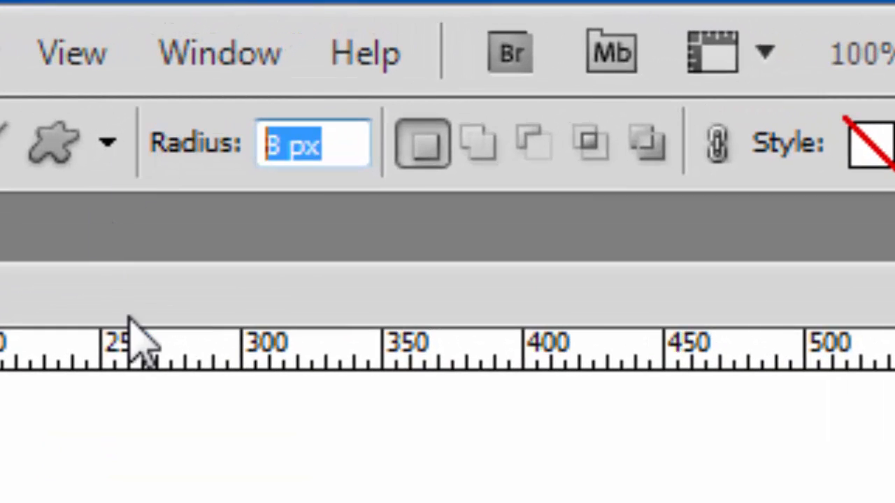
pyautogui.write('30')
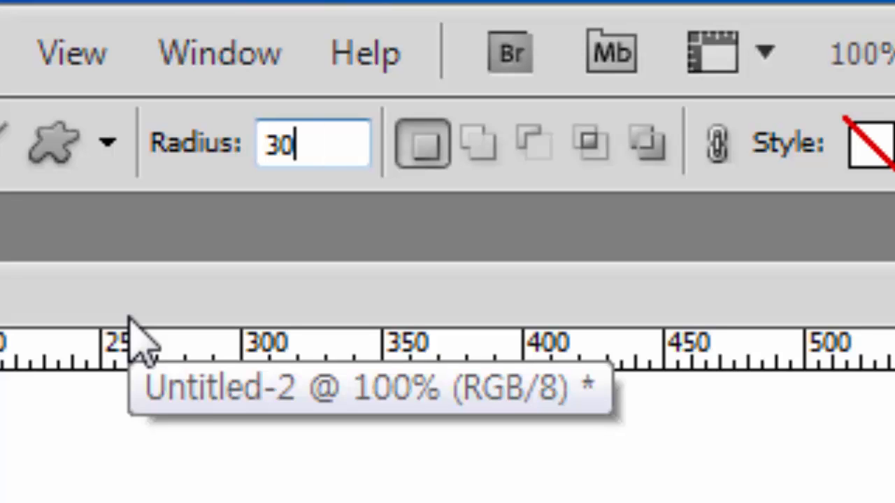
pyautogui.write('px')
pyautogui.press('Return')
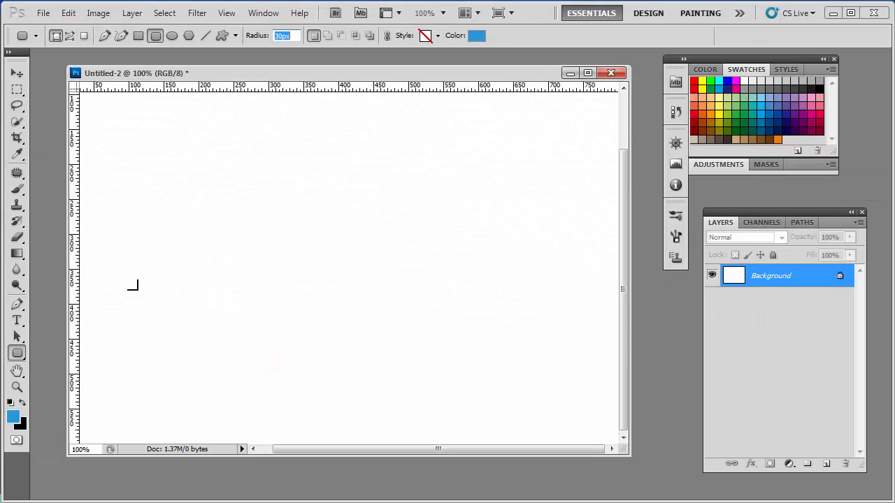
pyautogui.moveTo(123, 281); pyautogui.dragTo(282, 321)
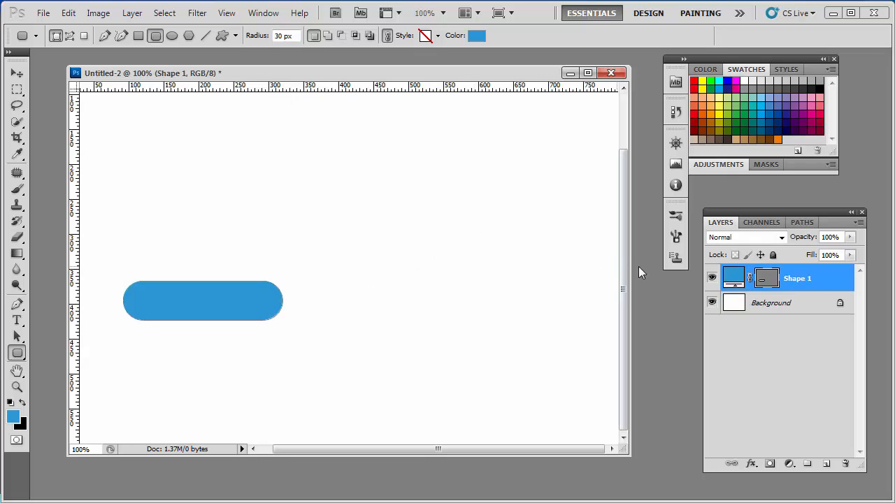
# Step: Add an Inner Glow layer style to the blue shape and set the glow color to dark blue #174c82
pyautogui.doubleClick(844, 285)
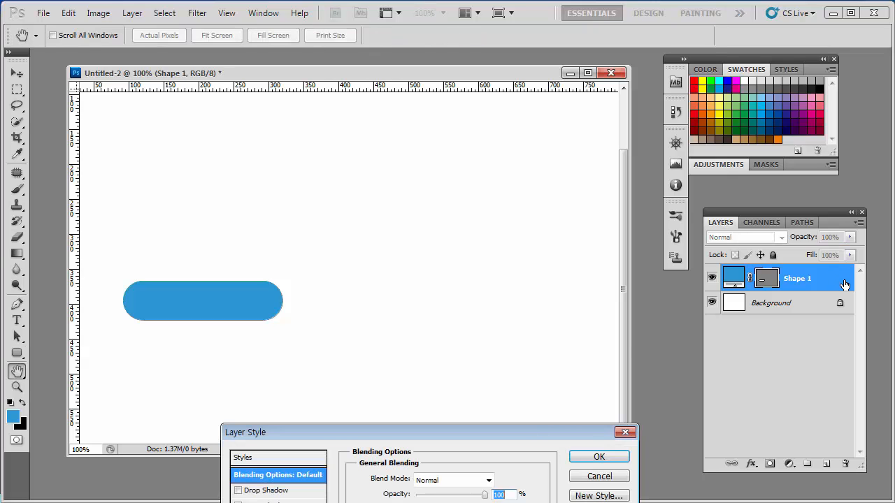
pyautogui.moveTo(531, 421); pyautogui.dragTo(570, 128)
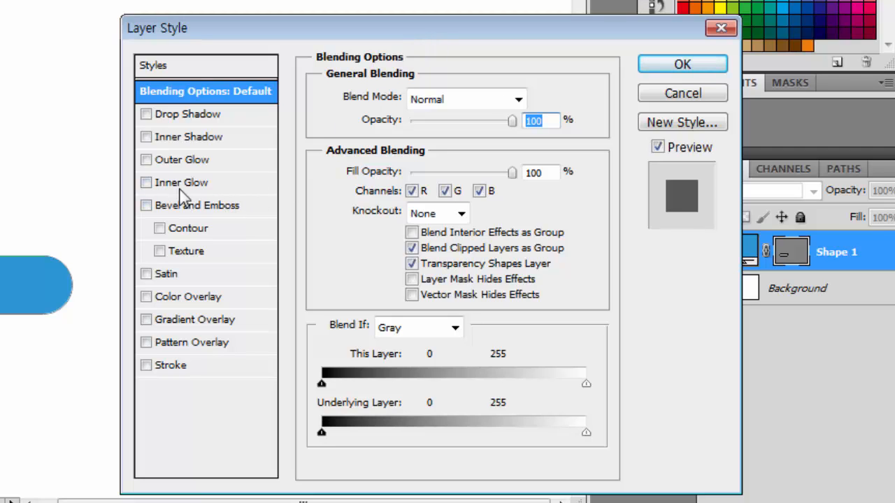
pyautogui.click(153, 184)
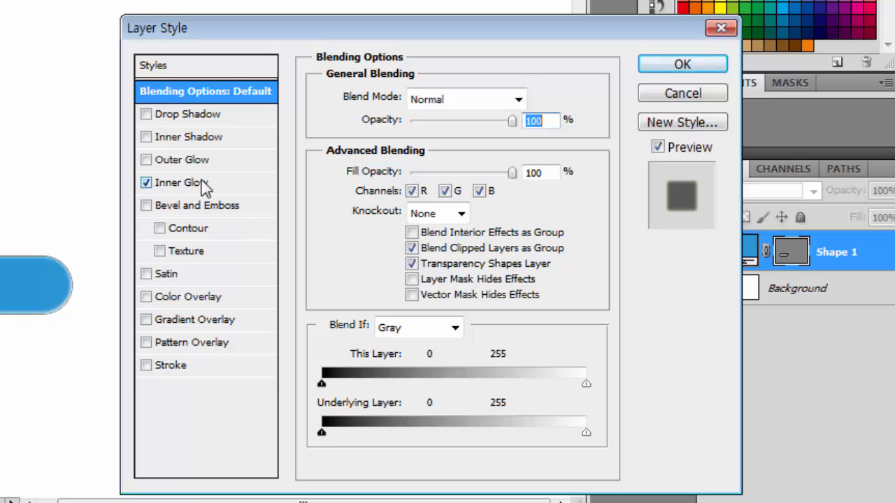
pyautogui.click(234, 187)
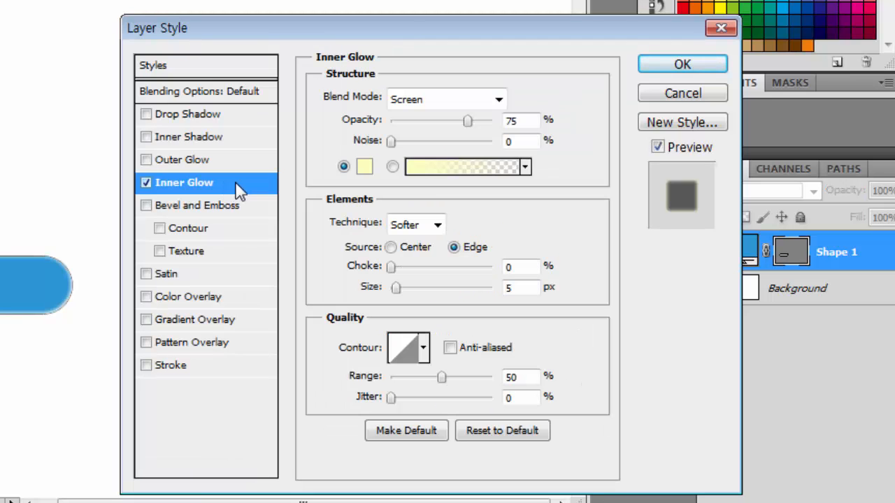
pyautogui.click(363, 175)
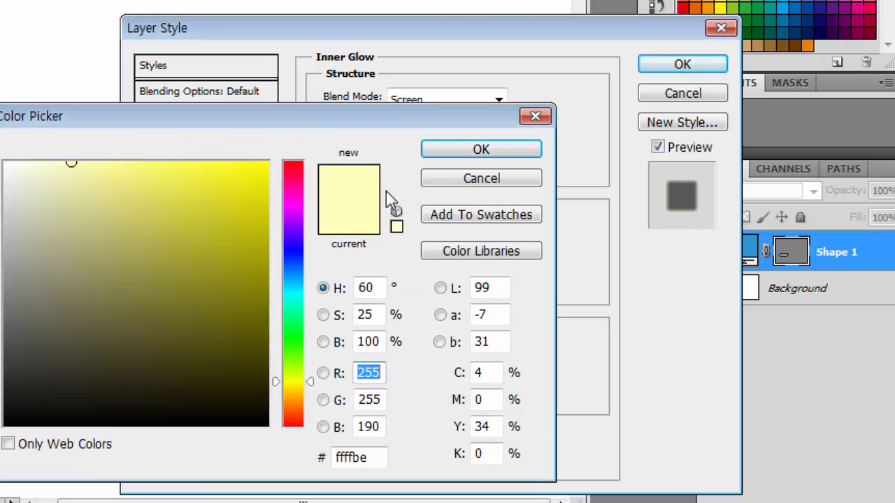
pyautogui.click(294, 274)
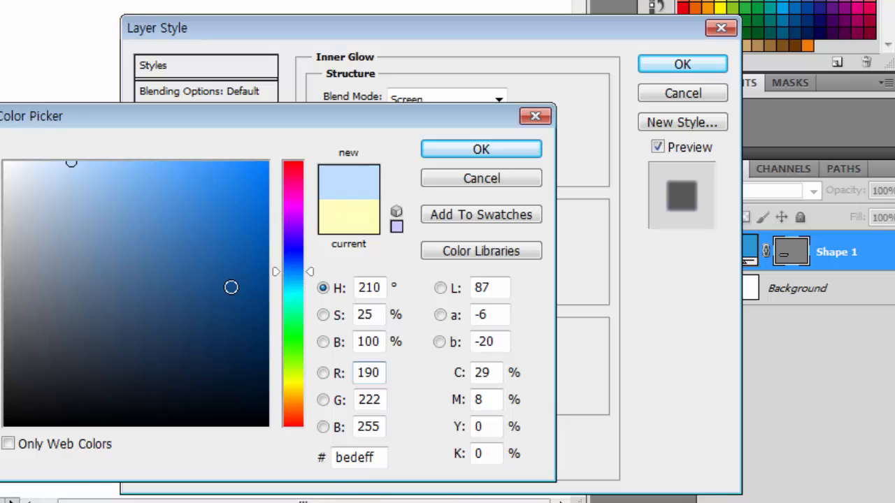
pyautogui.moveTo(231, 285); pyautogui.dragTo(220, 291)
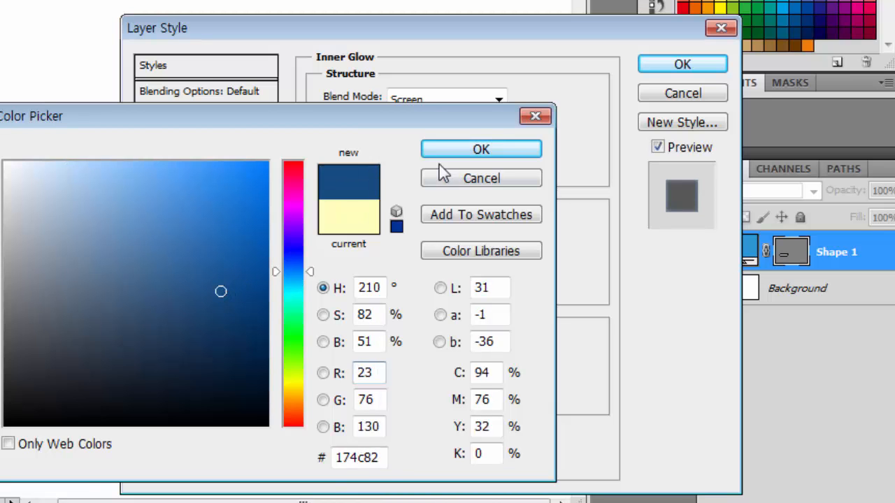
pyautogui.click(471, 152)
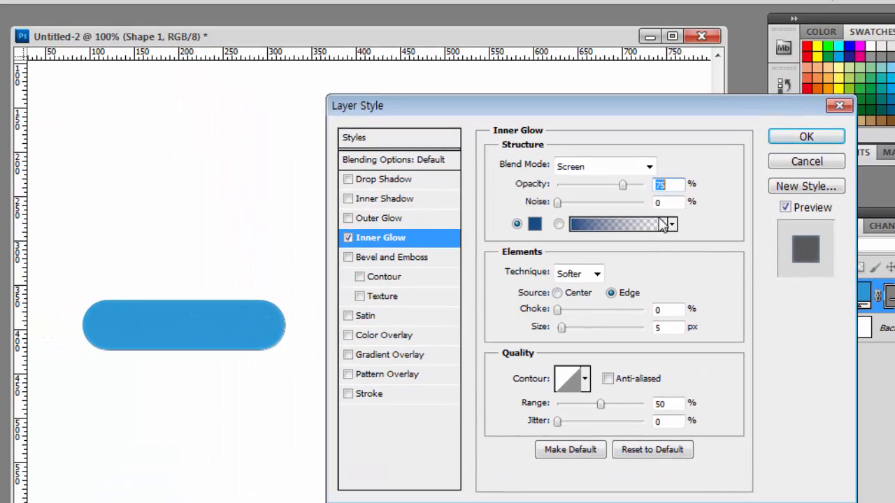
# Step: Set the Inner Glow's blend mode to Multiply and its size to 27 px
pyautogui.click(650, 167)
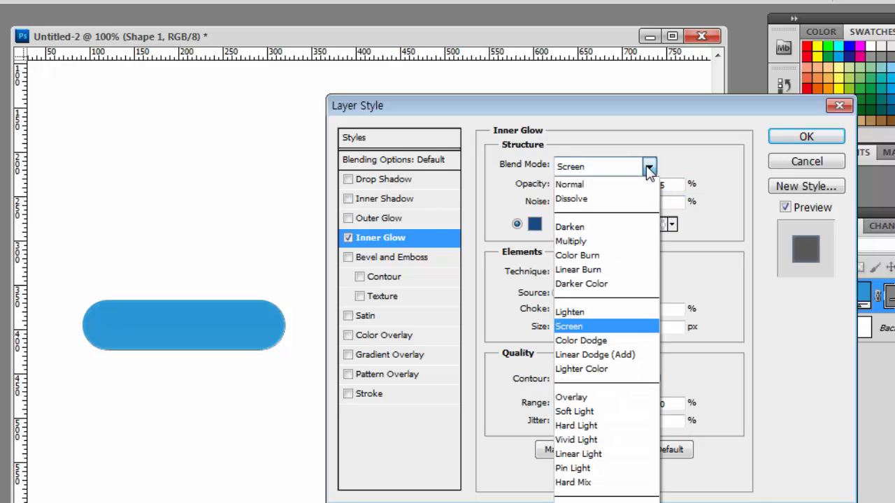
pyautogui.click(612, 238)
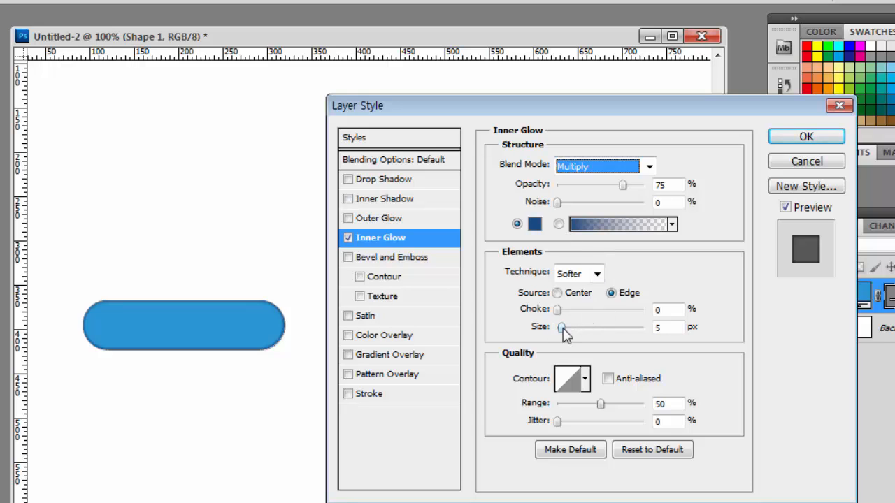
pyautogui.moveTo(563, 327); pyautogui.dragTo(572, 336)
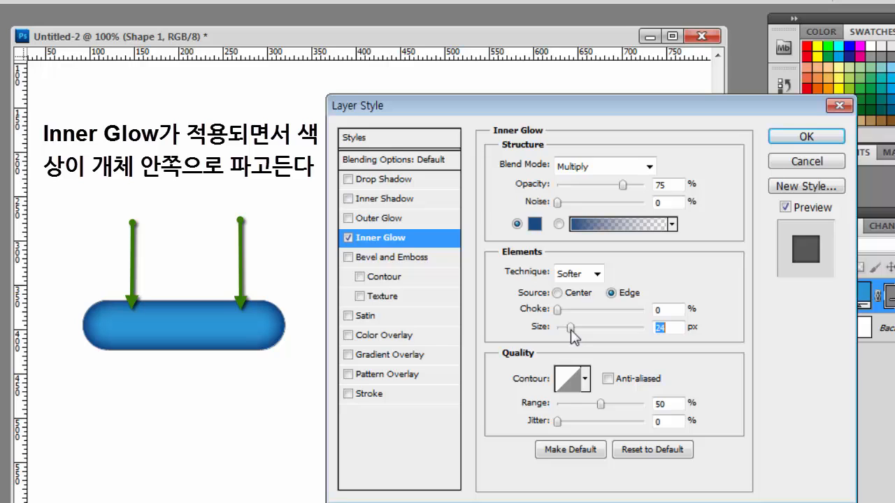
pyautogui.moveTo(571, 332); pyautogui.dragTo(570, 333)
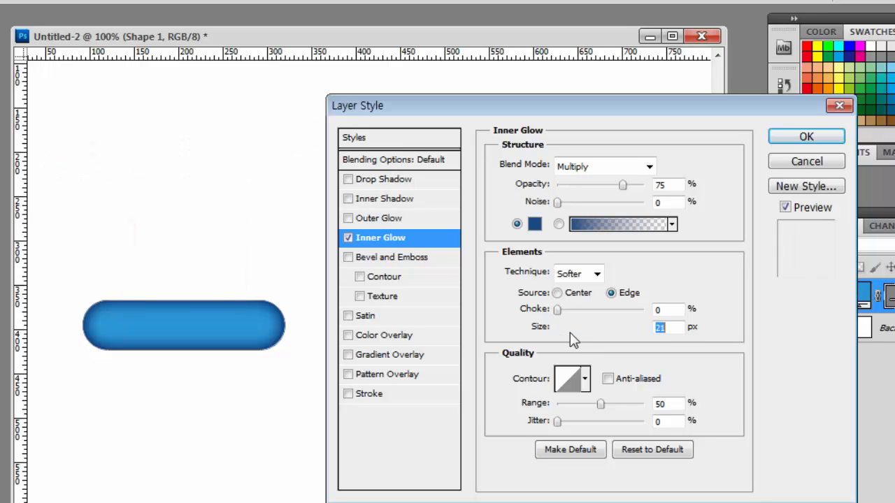
pyautogui.moveTo(571, 331); pyautogui.dragTo(574, 337)
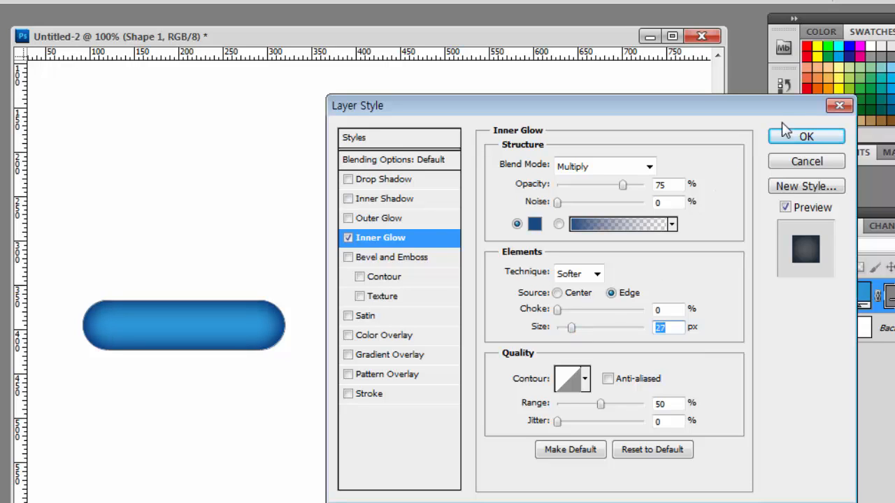
# Step: Accept the Inner Glow settings, load the blue pill's outline as a selection and fill it with white on a new layer
pyautogui.click(804, 139)
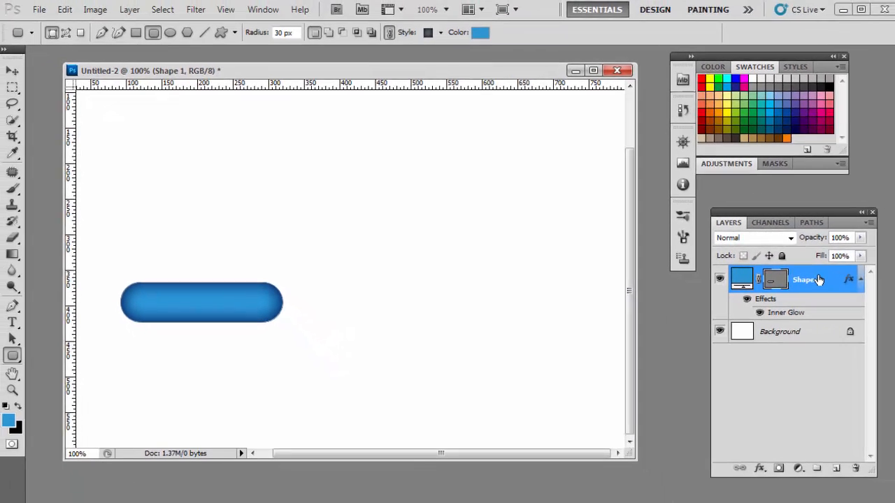
pyautogui.click(768, 280)
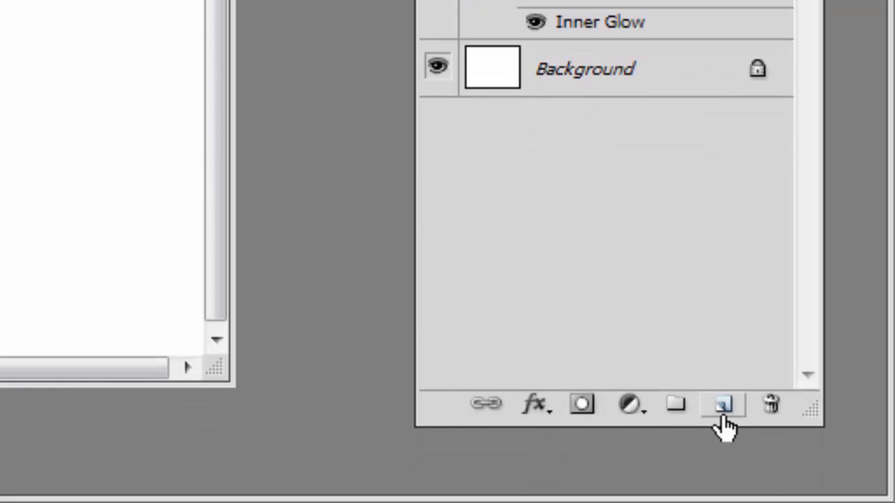
pyautogui.click(723, 408)
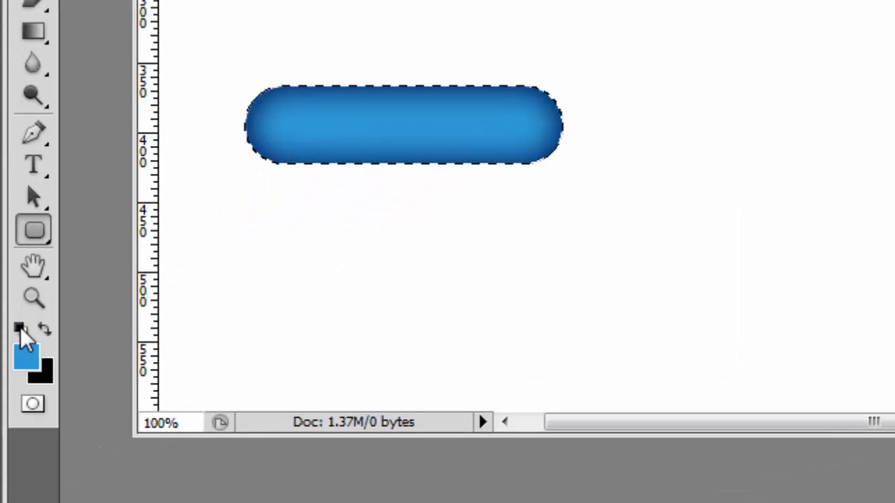
pyautogui.click(22, 327)
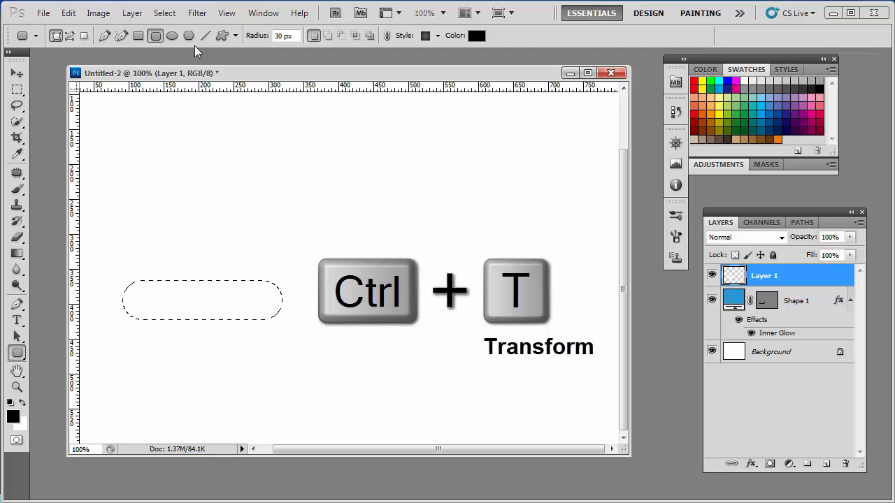
# Step: Scale the white fill to 81.58% width and 35.71% height near the pill's lower edge, nudge it up 3 px, and deselect
pyautogui.hotkey('ctrl', 't')
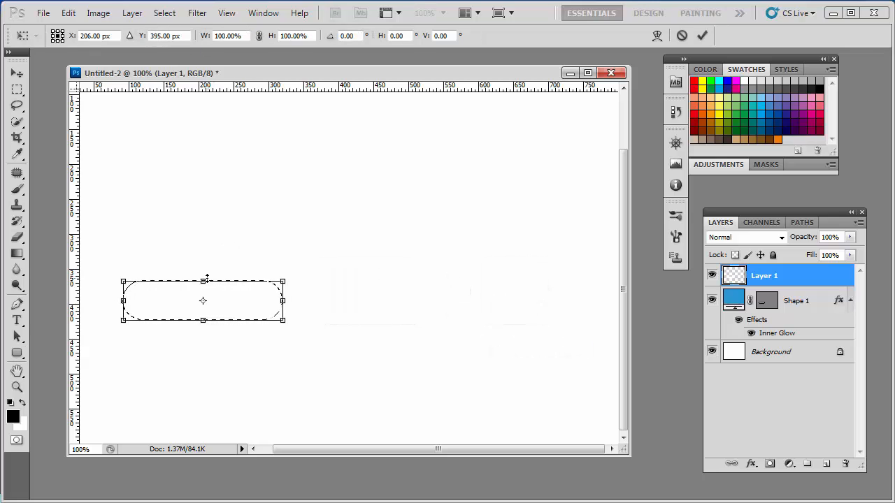
pyautogui.moveTo(207, 278); pyautogui.dragTo(201, 305)
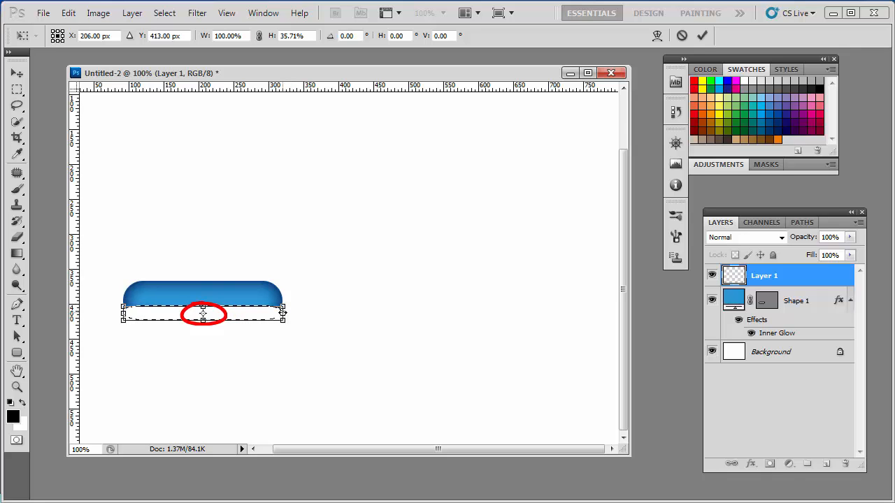
pyautogui.moveTo(283, 314); pyautogui.dragTo(268, 314)
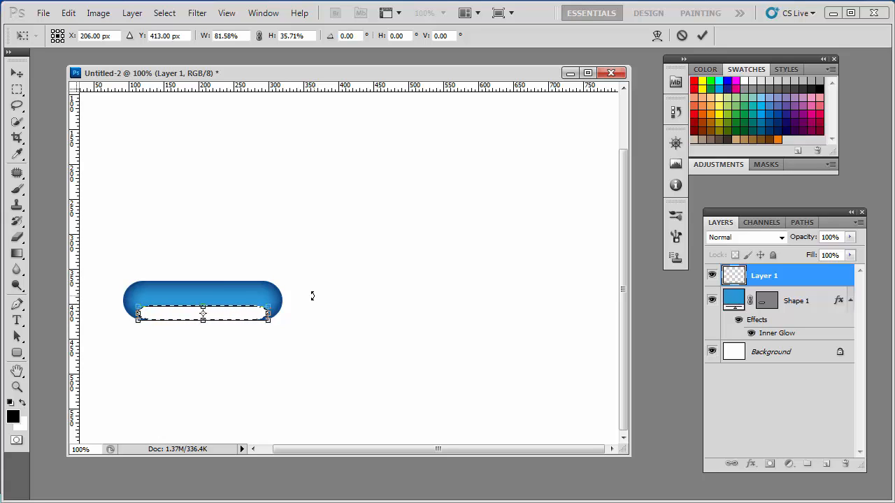
pyautogui.press('Up')
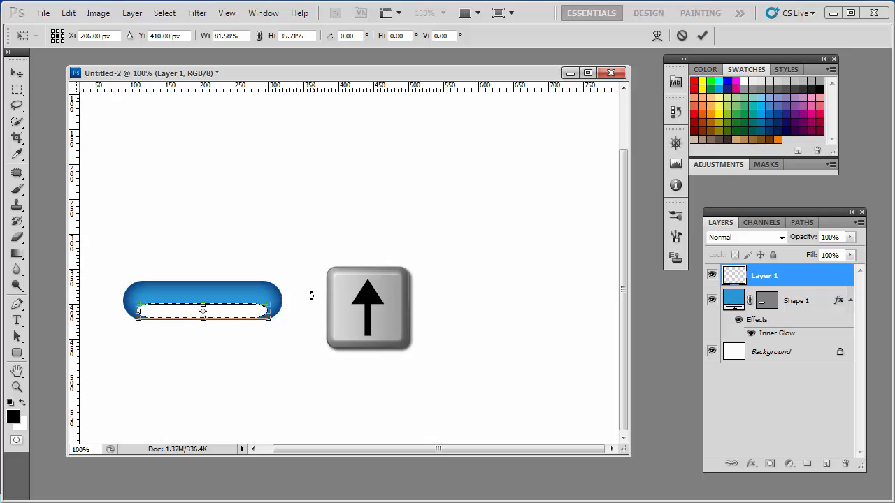
pyautogui.press('Return')
pyautogui.press('u')
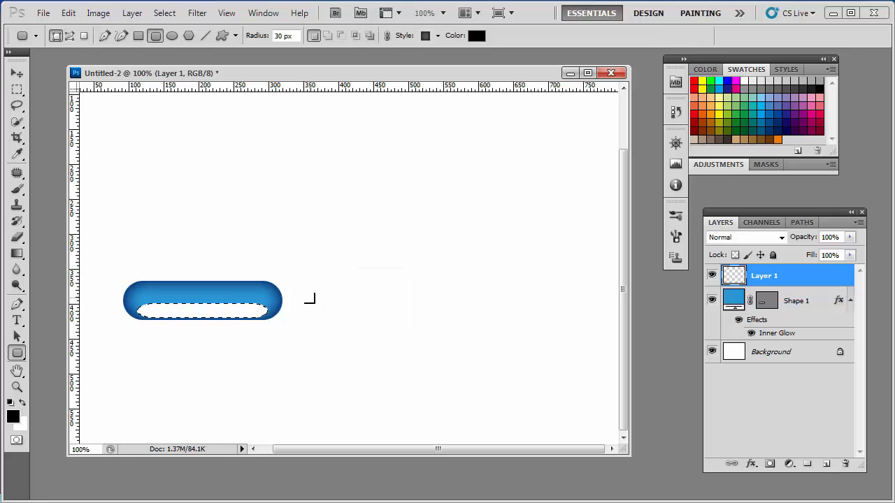
pyautogui.hotkey('ctrl', 'd')
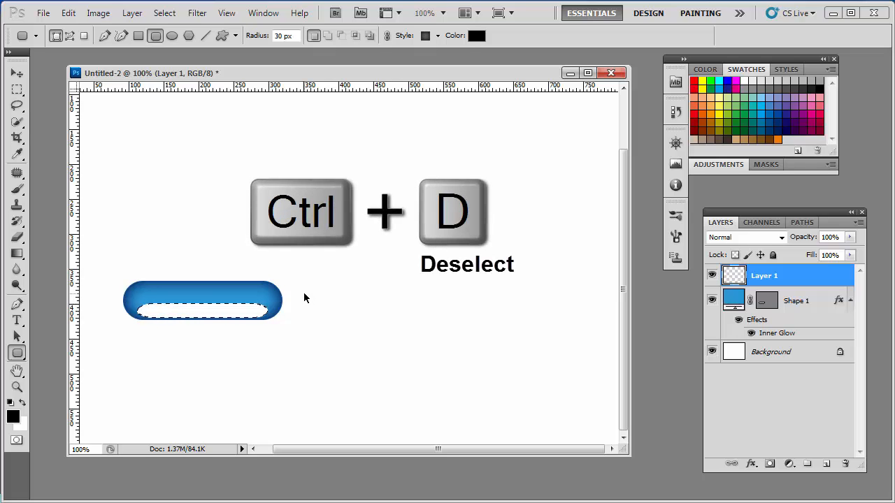
pyautogui.hotkey('ctrl', 'd')
# Step: Soften the white highlight with a Gaussian Blur of 5.1 pixels radius
pyautogui.click(197, 14)
pyautogui.moveTo(266, 144)
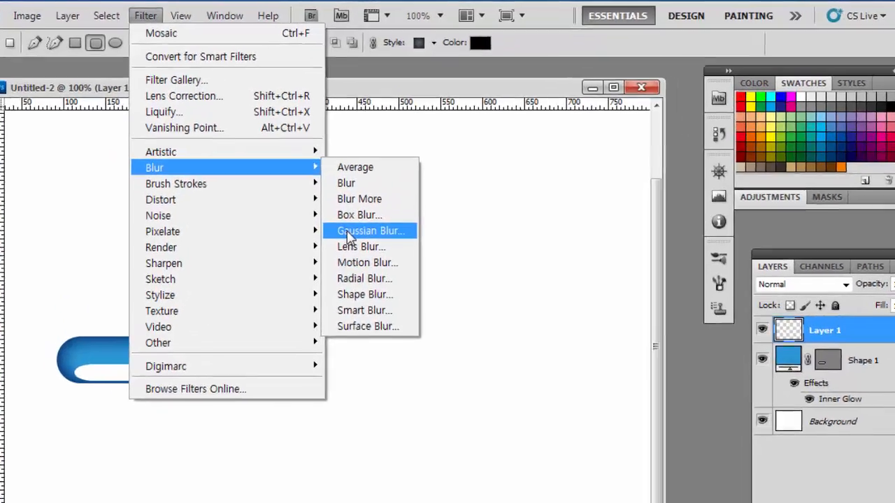
pyautogui.click(349, 234)
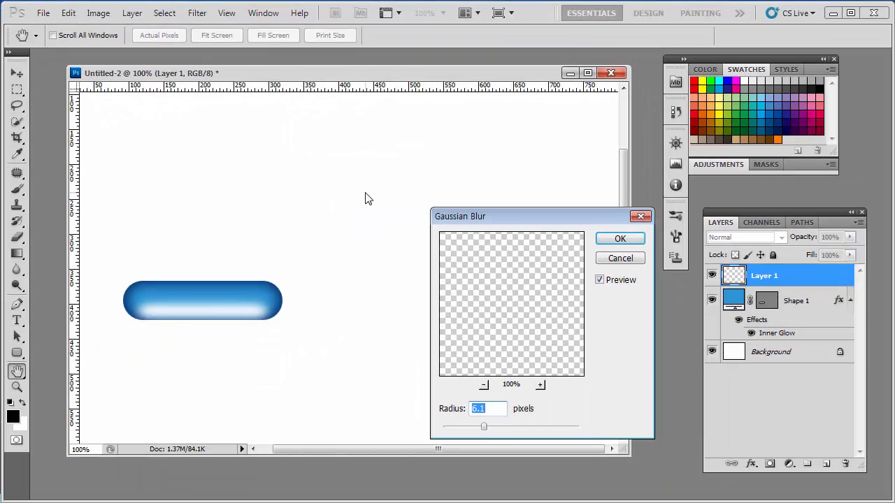
pyautogui.click(480, 427)
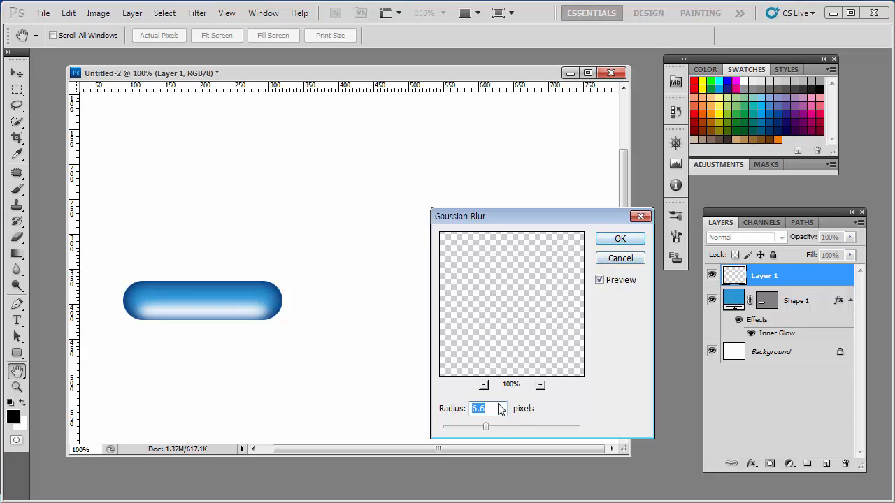
pyautogui.moveTo(479, 425); pyautogui.dragTo(481, 425)
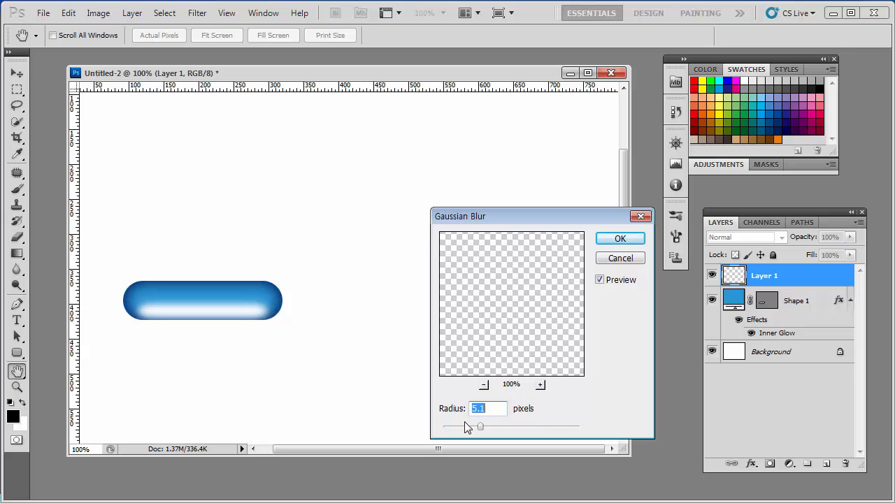
pyautogui.click(620, 239)
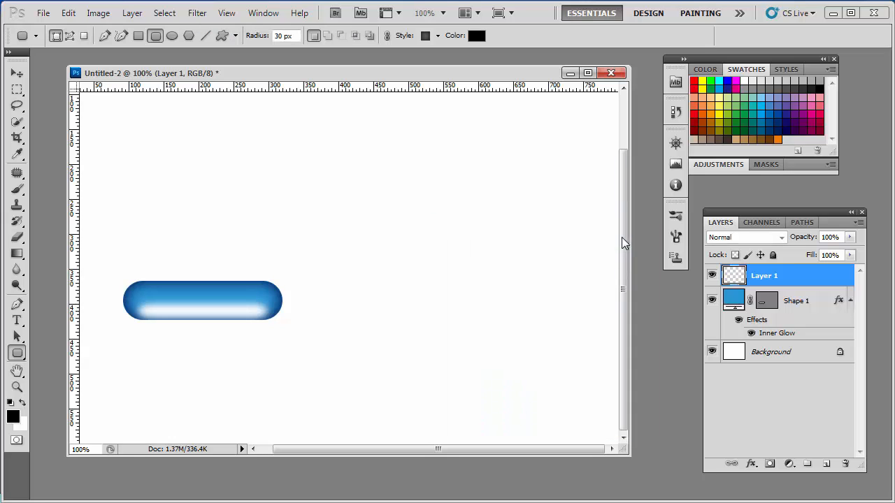
# Step: Set the blurred highlight layer's blend mode to Soft Light
pyautogui.click(780, 239)
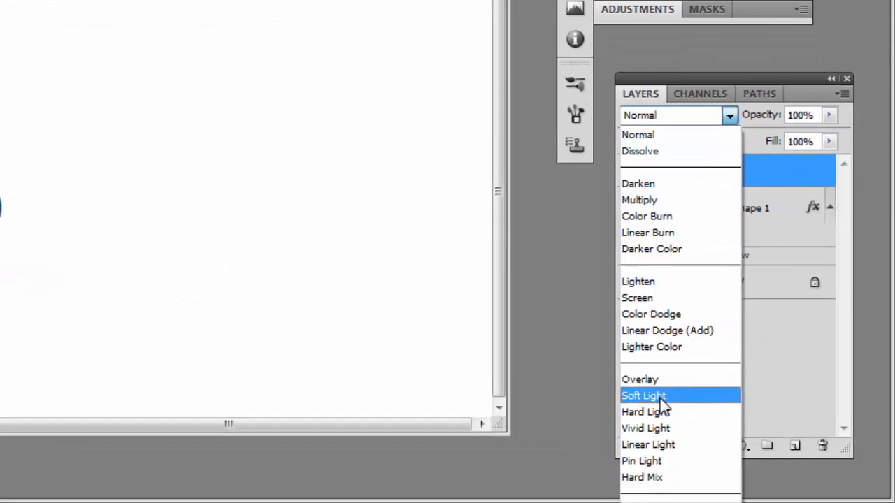
pyautogui.click(732, 430)
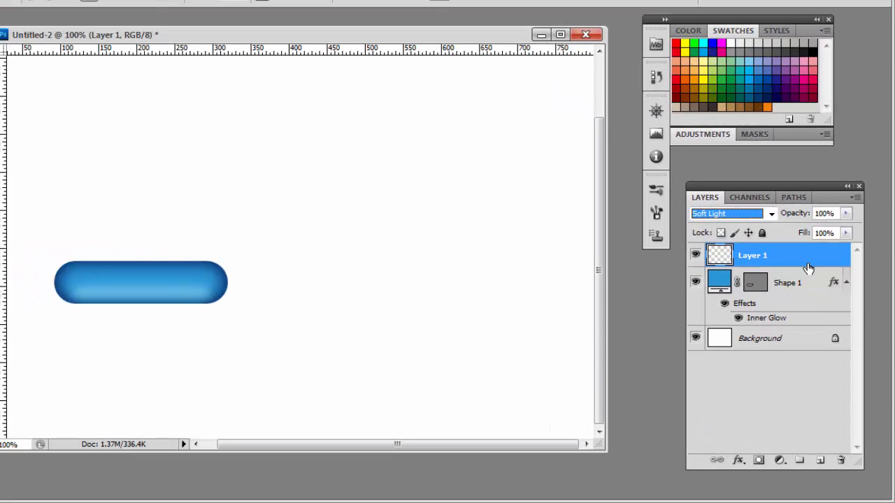
pyautogui.moveTo(776, 192); pyautogui.dragTo(766, 159)
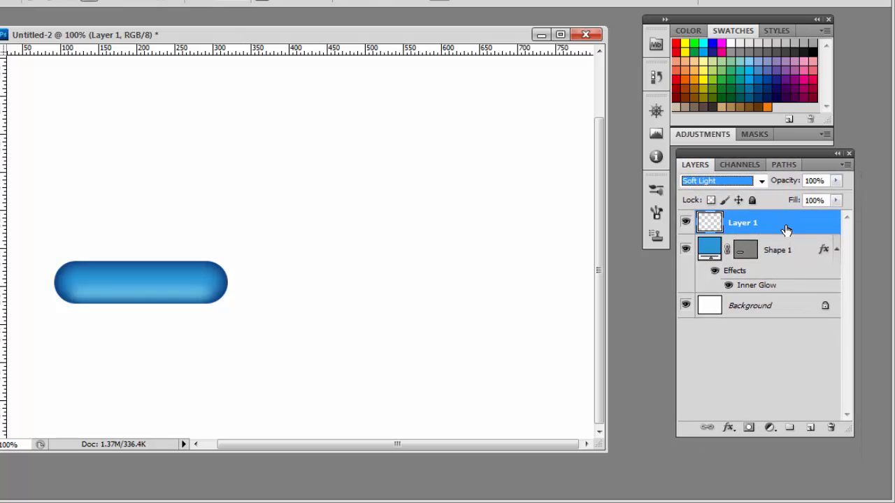
# Step: Duplicate the highlight layer and set the copy's blend mode to Overlay
pyautogui.moveTo(785, 231); pyautogui.dragTo(810, 427)
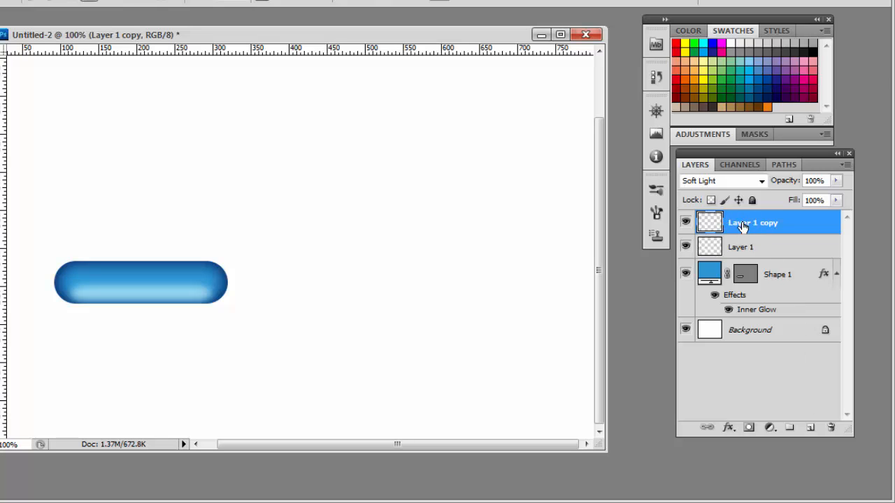
pyautogui.click(754, 164)
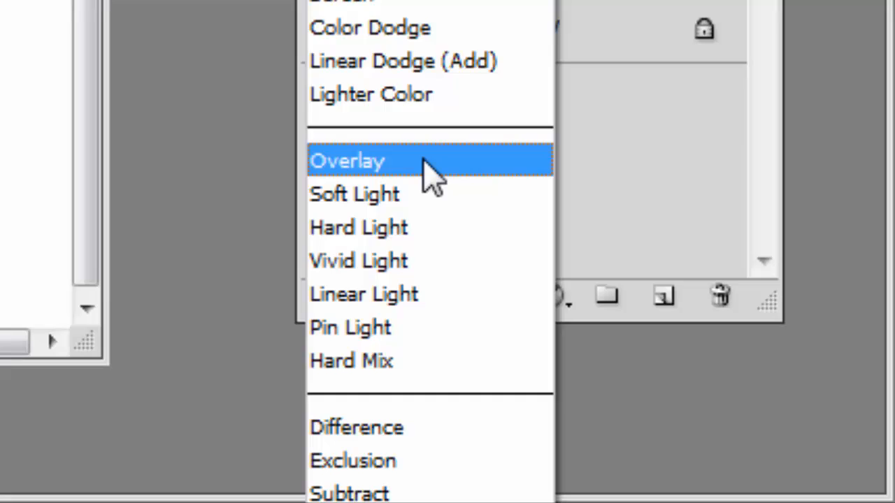
pyautogui.click(426, 162)
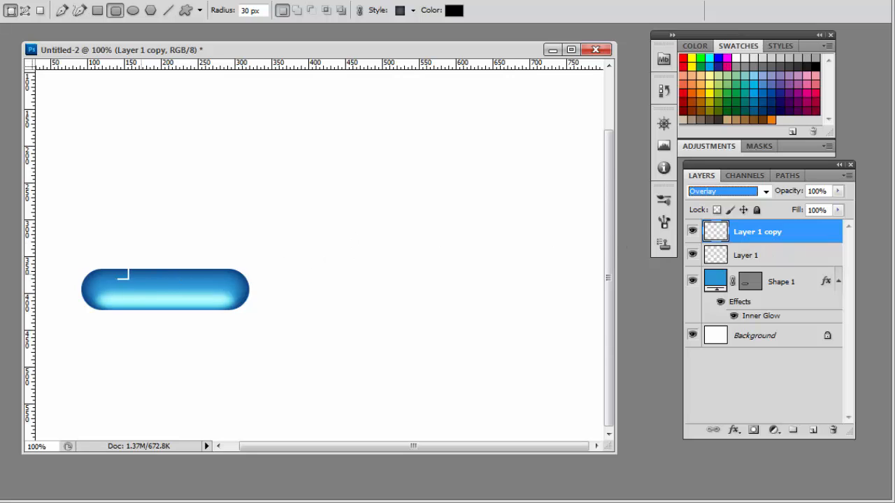
# Step: With rulers displayed, place two vertical guides where the pill's straight edges meet its rounded ends
pyautogui.press('z')
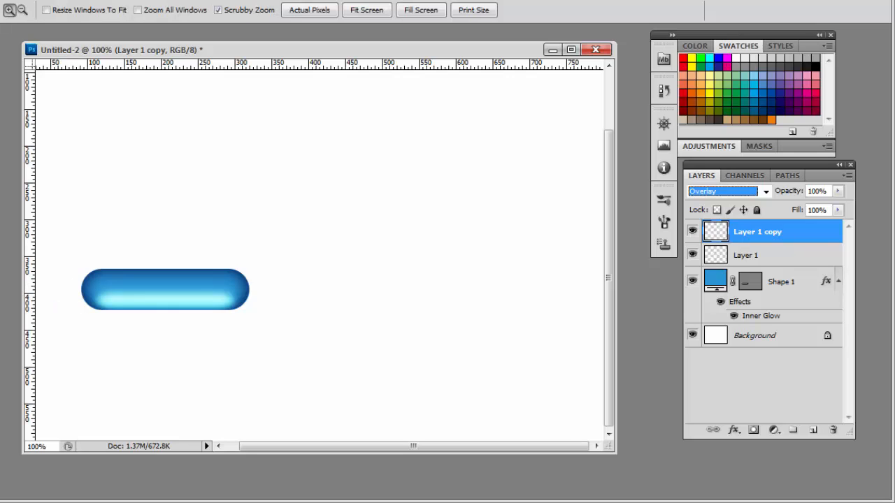
pyautogui.click(138, 292)
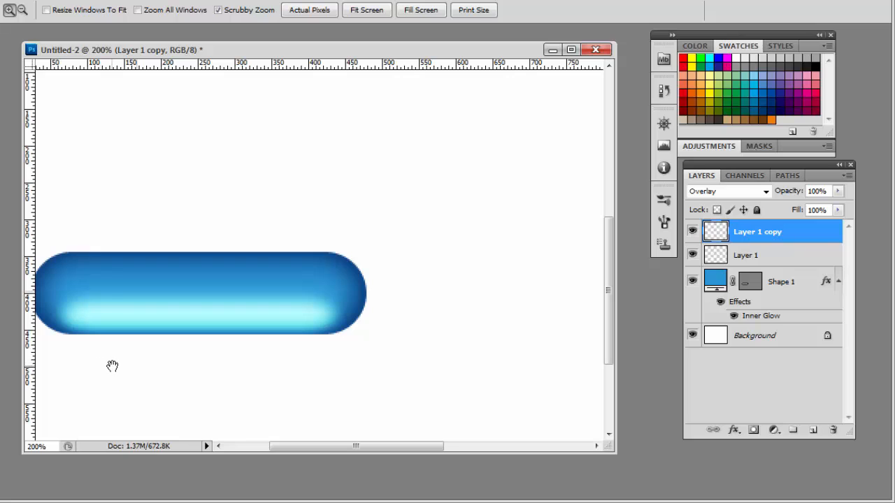
pyautogui.moveTo(116, 365); pyautogui.dragTo(148, 366)
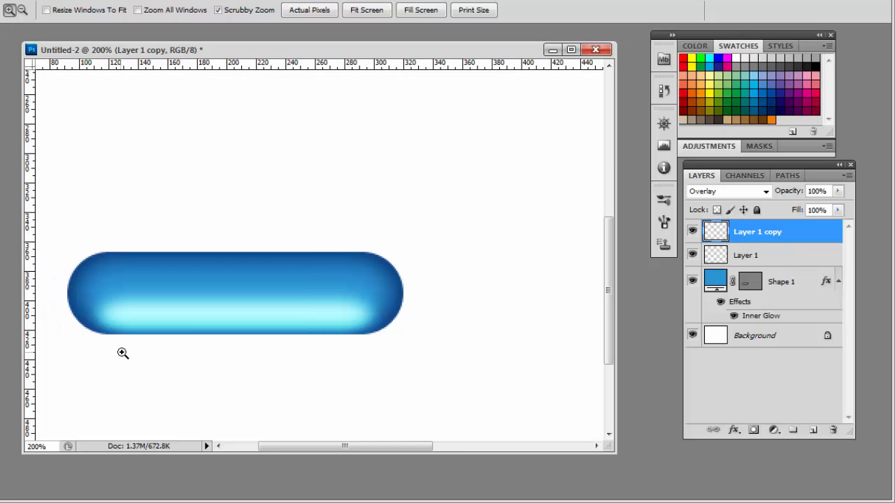
pyautogui.moveTo(148, 353); pyautogui.dragTo(174, 342)
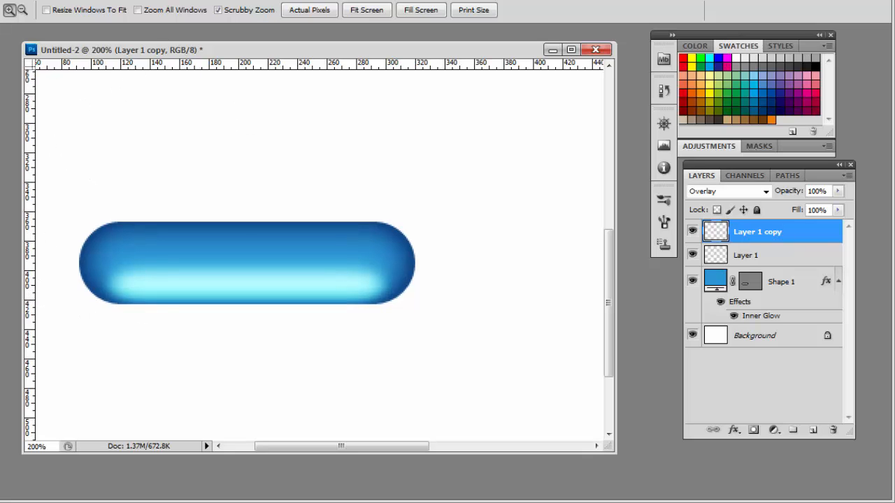
pyautogui.hotkey('alt', 'v')
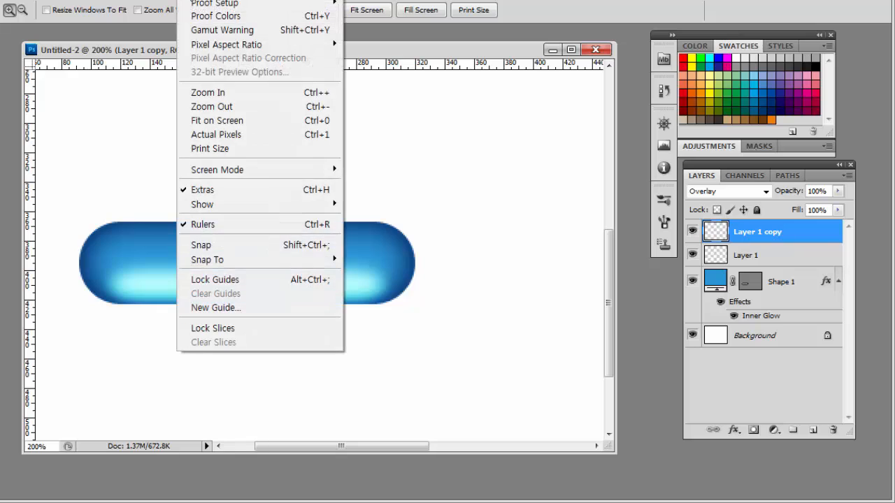
pyautogui.click(202, 225)
pyautogui.hotkey('alt', 'v')
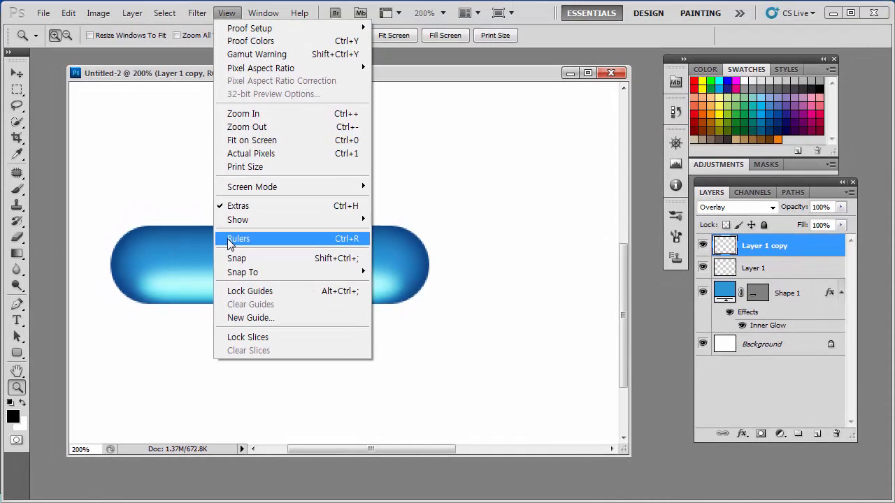
pyautogui.click(231, 239)
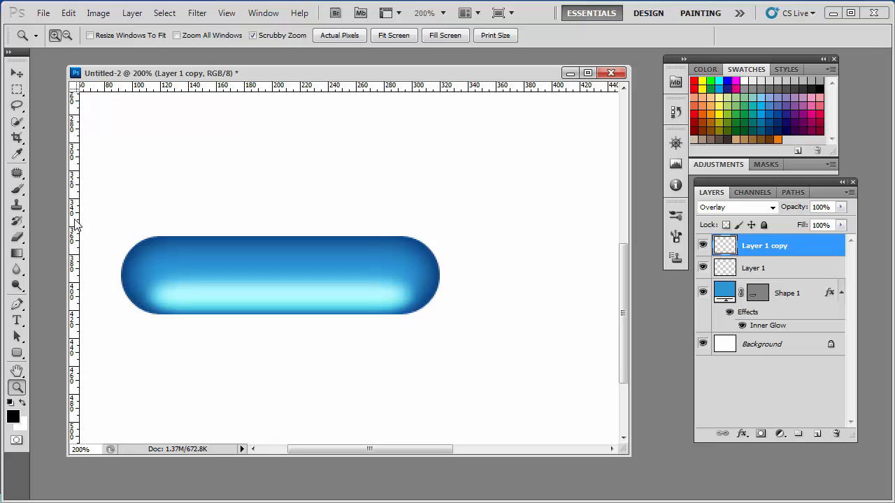
pyautogui.moveTo(77, 222); pyautogui.dragTo(155, 259)
pyautogui.moveTo(76, 254); pyautogui.dragTo(408, 301)
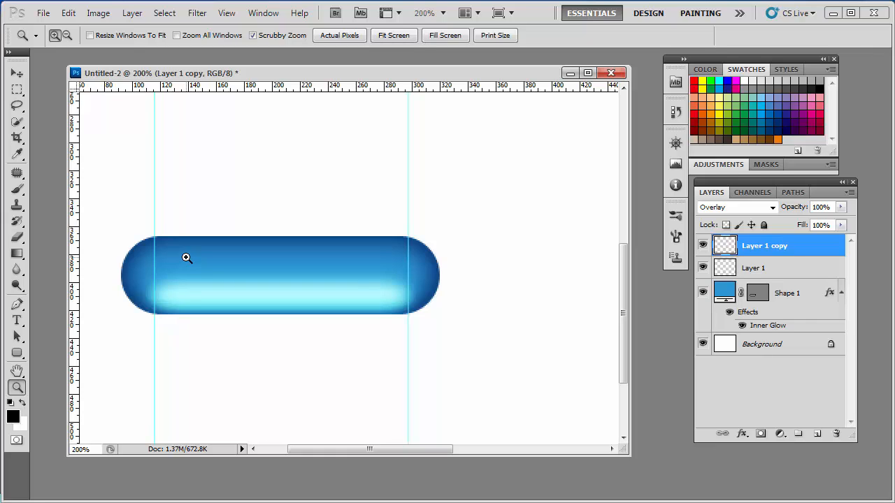
# Step: Draw a thin black rounded rectangle with a 30 px radius between the two guides, along the pill's upper edge
pyautogui.click(18, 354)
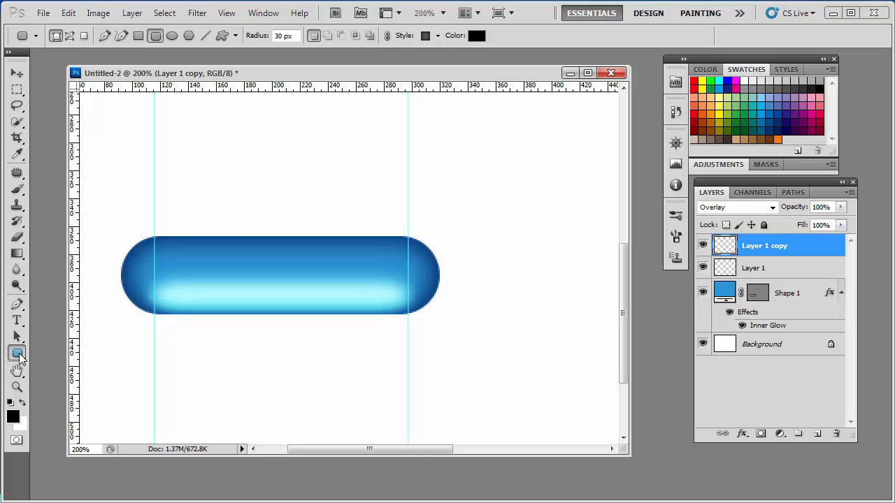
pyautogui.click(19, 355)
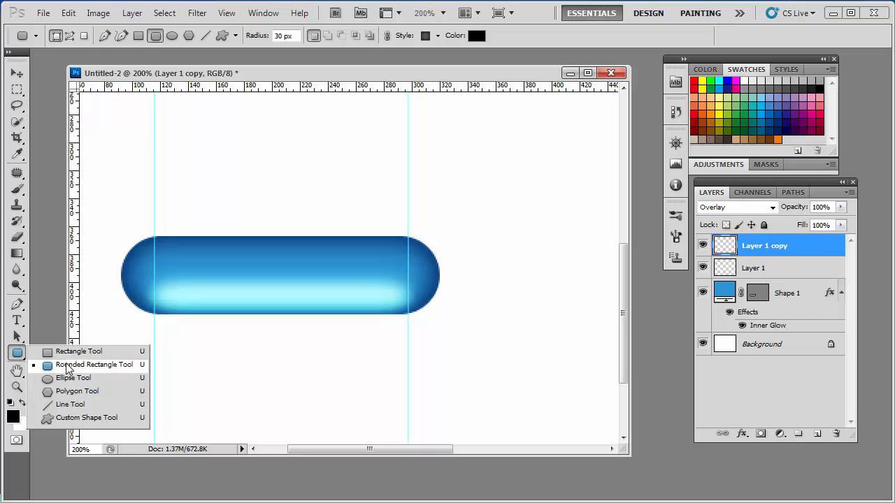
pyautogui.click(68, 366)
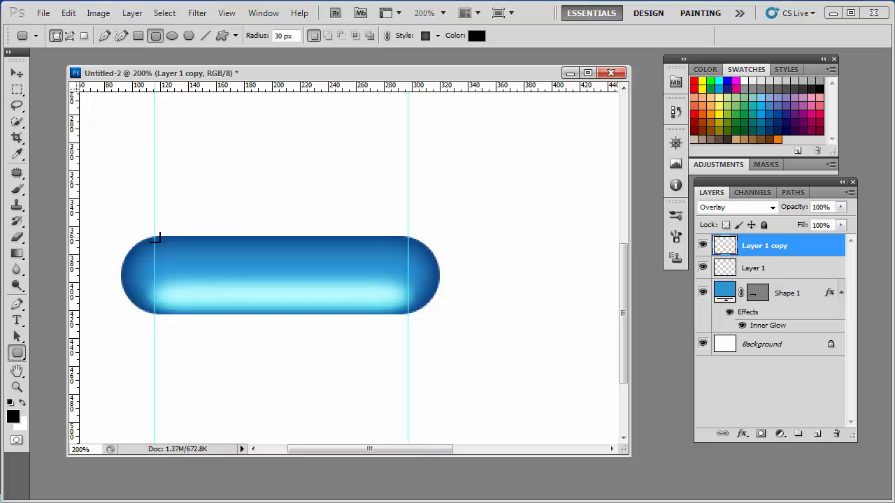
pyautogui.moveTo(158, 242); pyautogui.dragTo(408, 258)
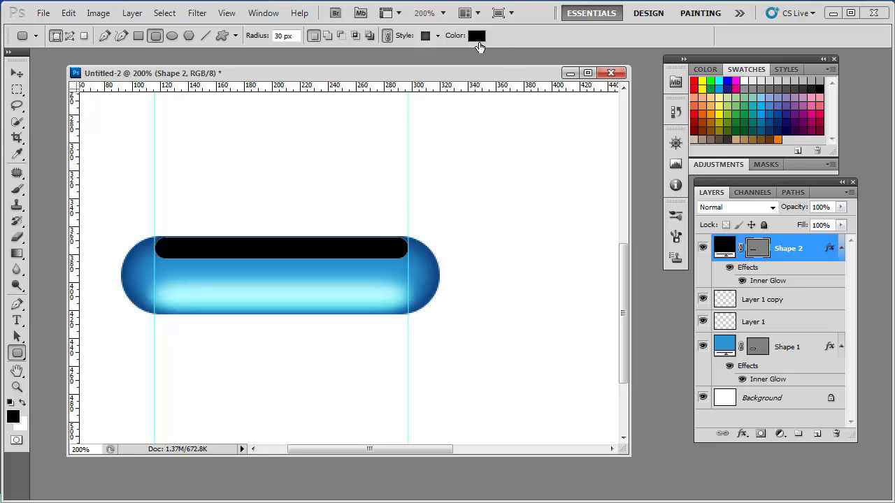
# Step: Recolor the upper shine shape (Shape 2) to white #ffffff and remove its inherited layer style
pyautogui.click(478, 38)
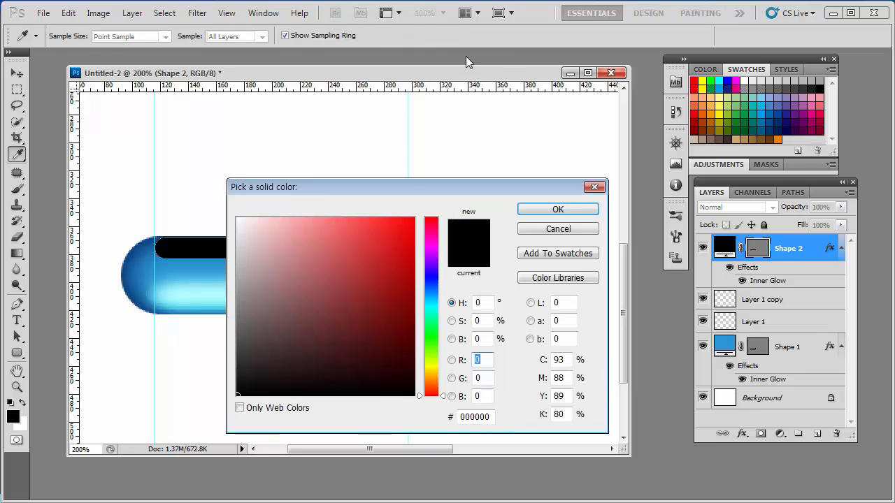
pyautogui.click(285, 242)
pyautogui.moveTo(285, 242); pyautogui.dragTo(238, 219)
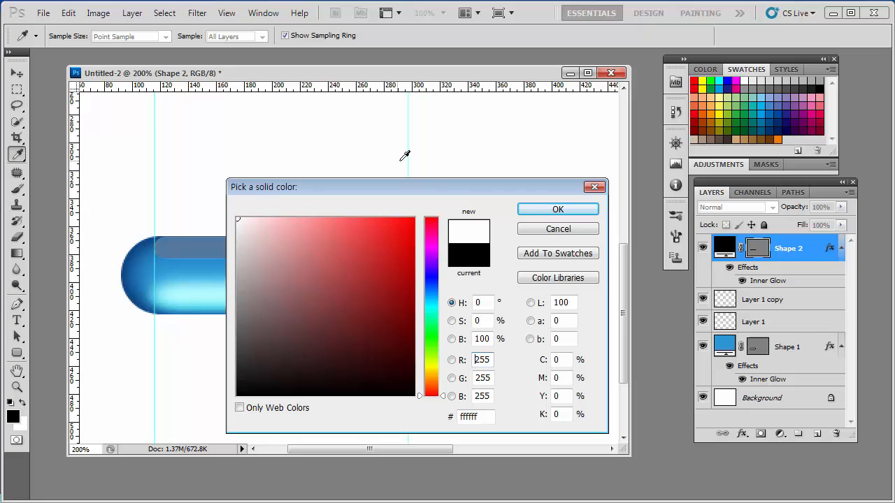
pyautogui.click(543, 217)
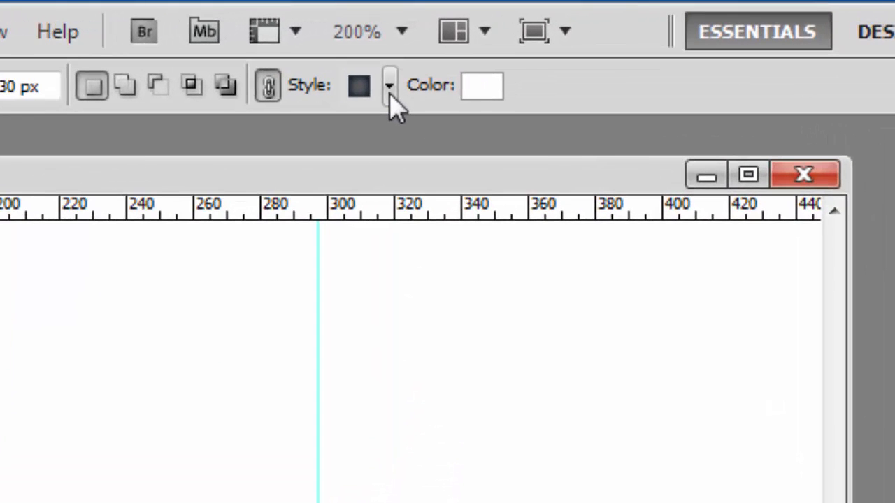
pyautogui.click(390, 95)
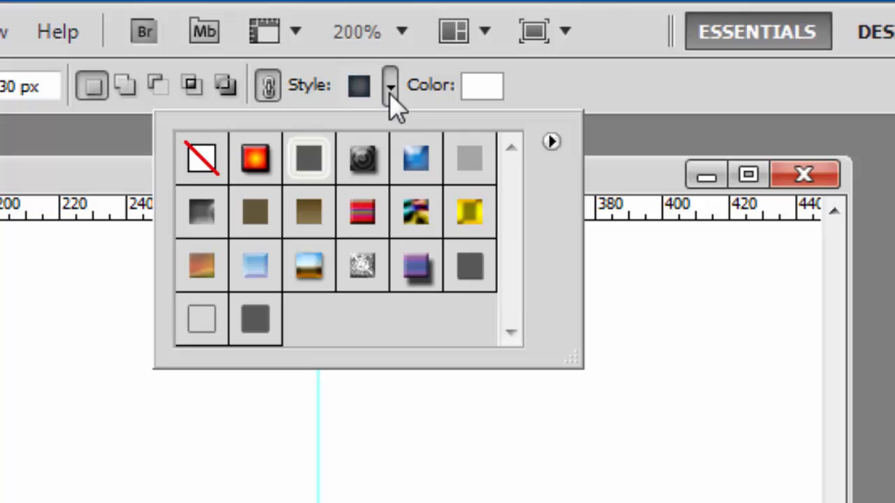
pyautogui.click(202, 162)
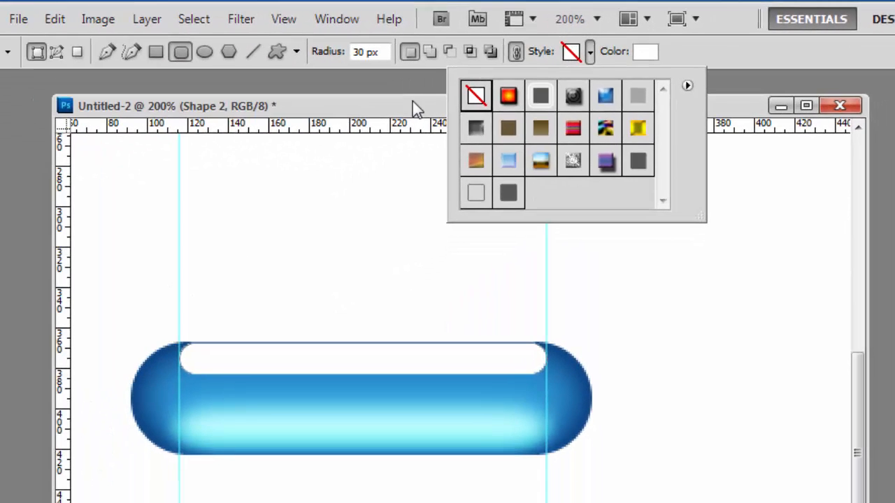
pyautogui.click(414, 105)
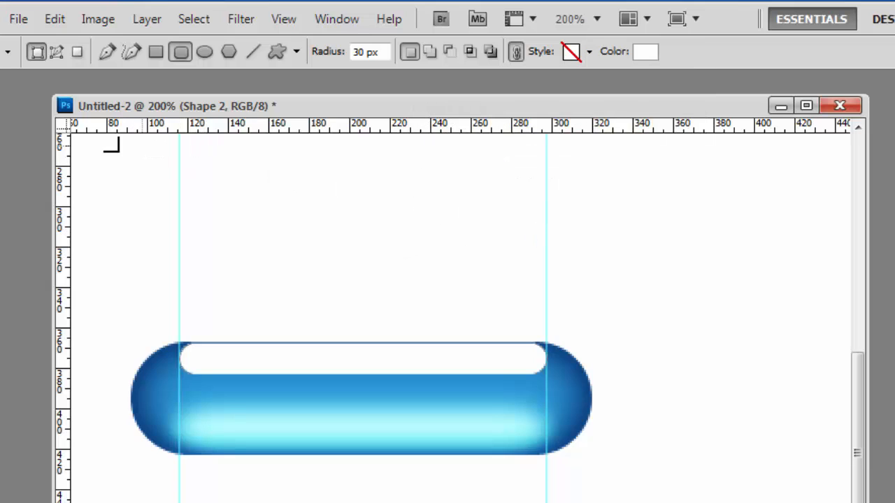
# Step: Nudge the white shine shape a few pixels down from the pill's upper edge
pyautogui.press('v')
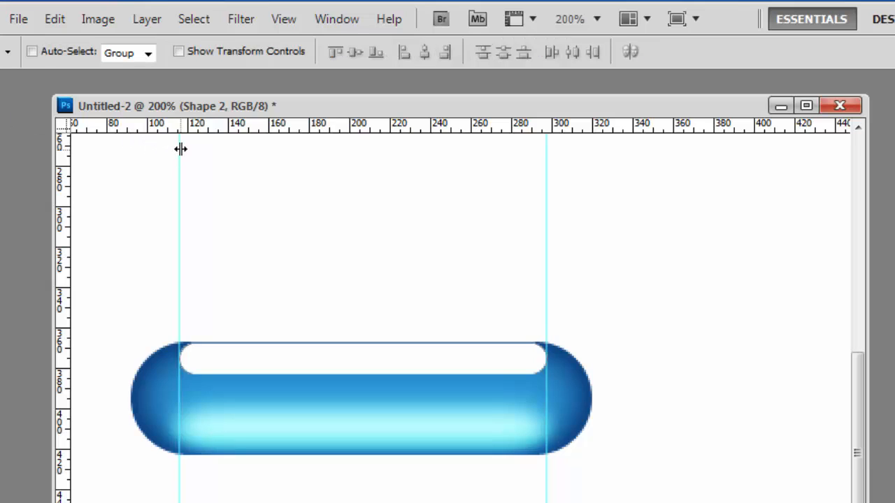
pyautogui.press('Down')
pyautogui.press('Down')
pyautogui.press('Down')
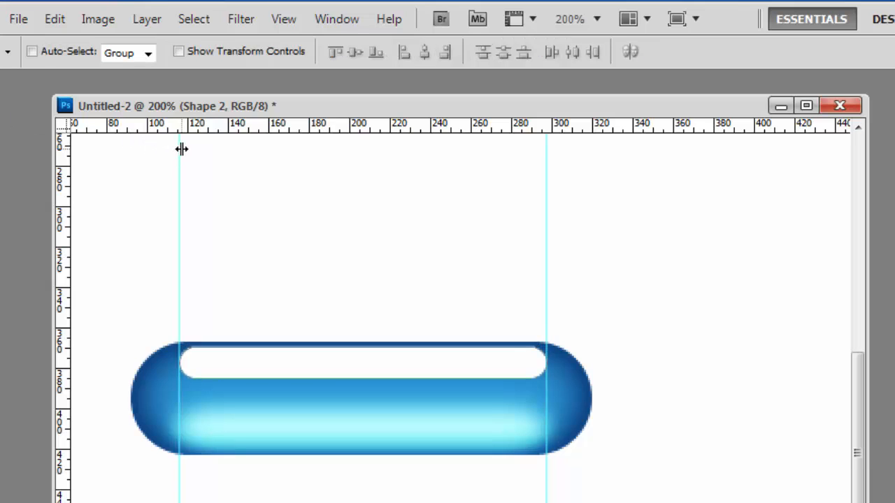
pyautogui.press('Down')
pyautogui.press('Down')
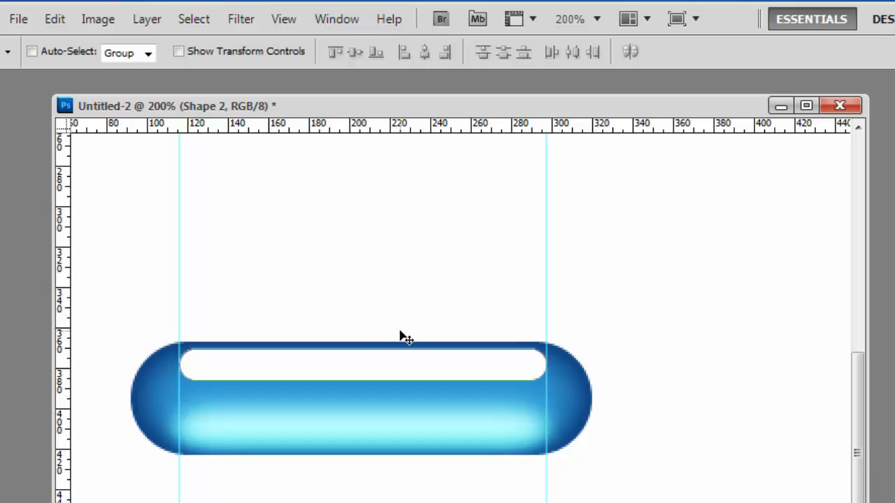
# Step: Use Free Transform to widen the white shine shape evenly so it extends slightly past both vertical guides
pyautogui.hotkey('ctrl', 't')
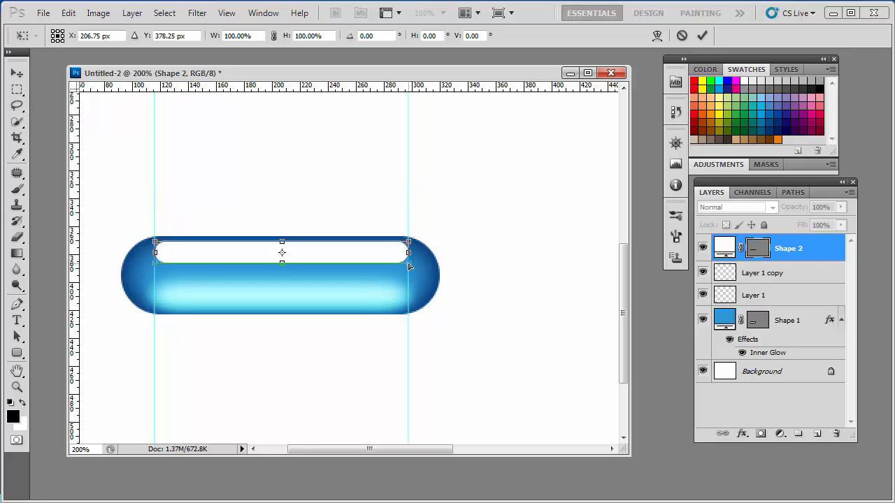
pyautogui.moveTo(411, 266); pyautogui.dragTo(423, 260)
pyautogui.press('Return')
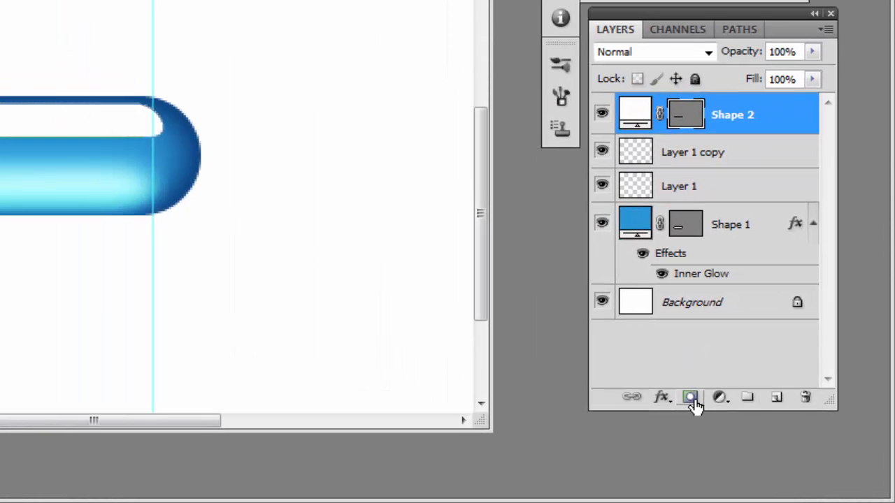
# Step: Add a layer mask to Shape 2 and fade its lower part with a vertical white-to-black linear gradient
pyautogui.click(692, 403)
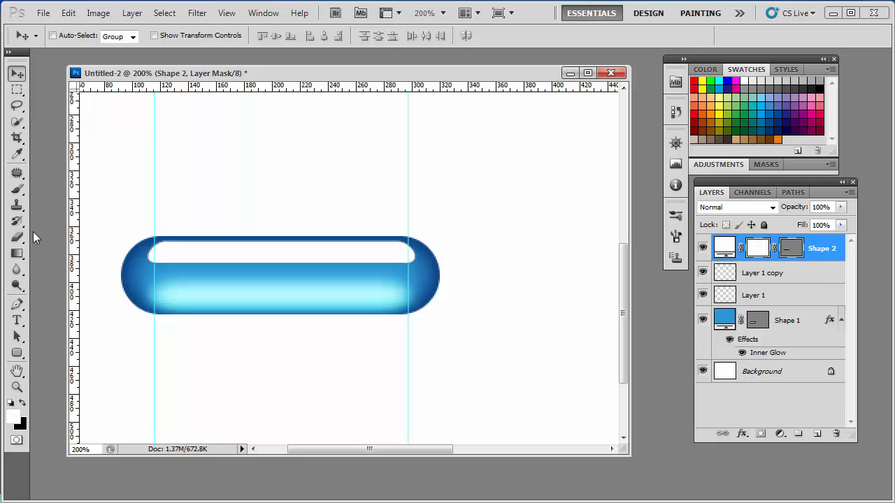
pyautogui.click(17, 253)
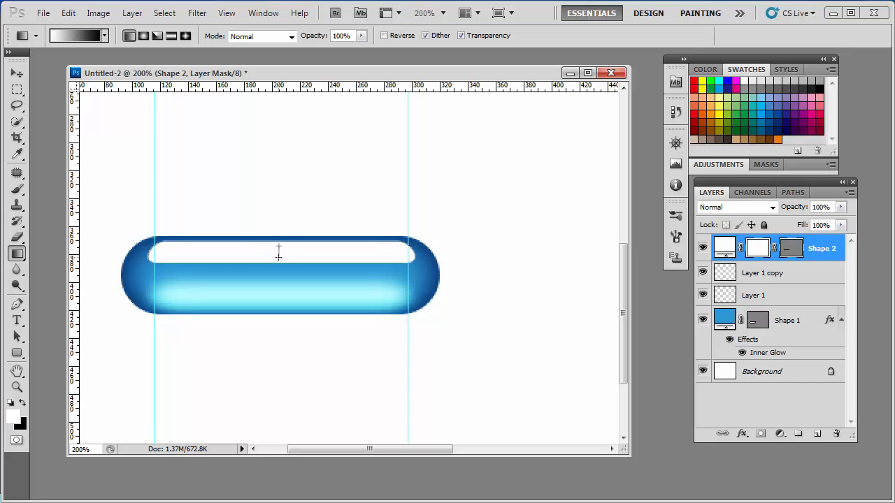
pyautogui.moveTo(278, 255); pyautogui.dragTo(278, 256)
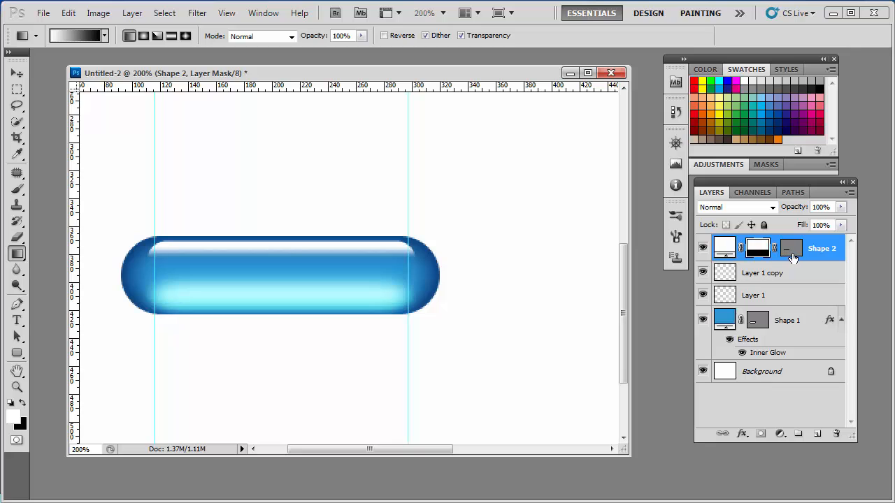
# Step: Add an Outer Glow to the blue pill layer (Shape 1) with the glow color set to blue #338fe6
pyautogui.doubleClick(16, 386)
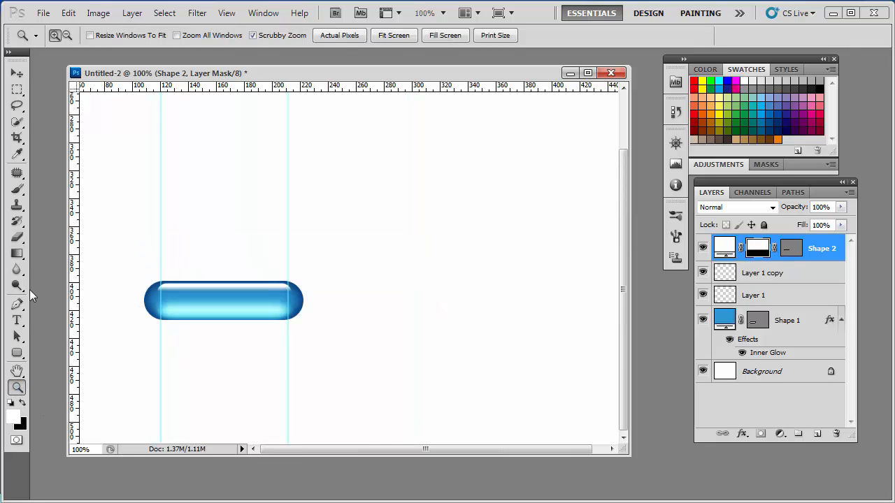
pyautogui.click(789, 321)
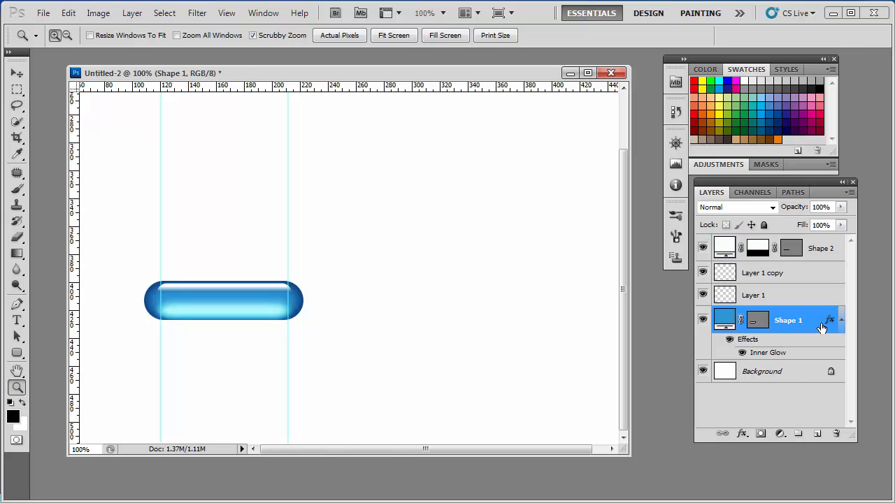
pyautogui.doubleClick(820, 322)
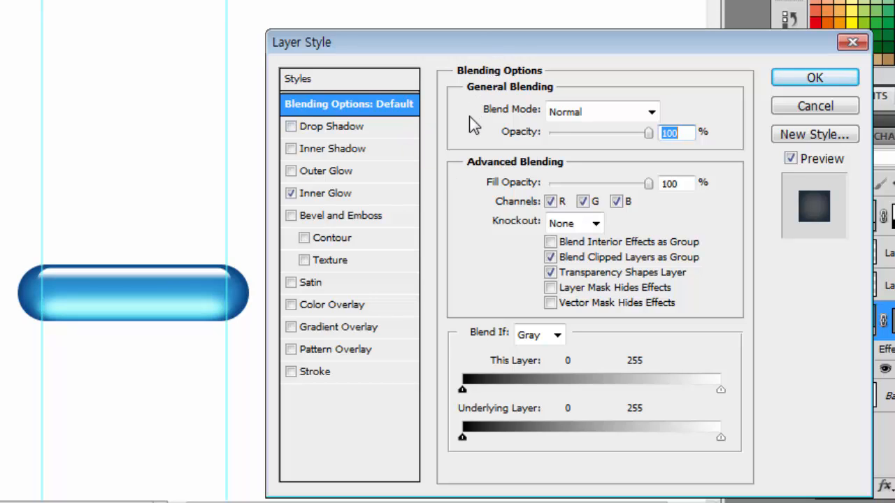
pyautogui.click(385, 172)
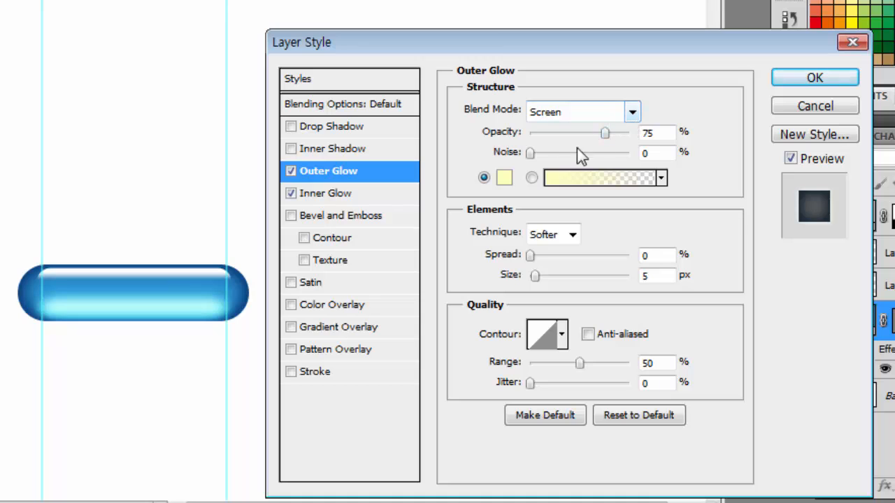
pyautogui.click(503, 181)
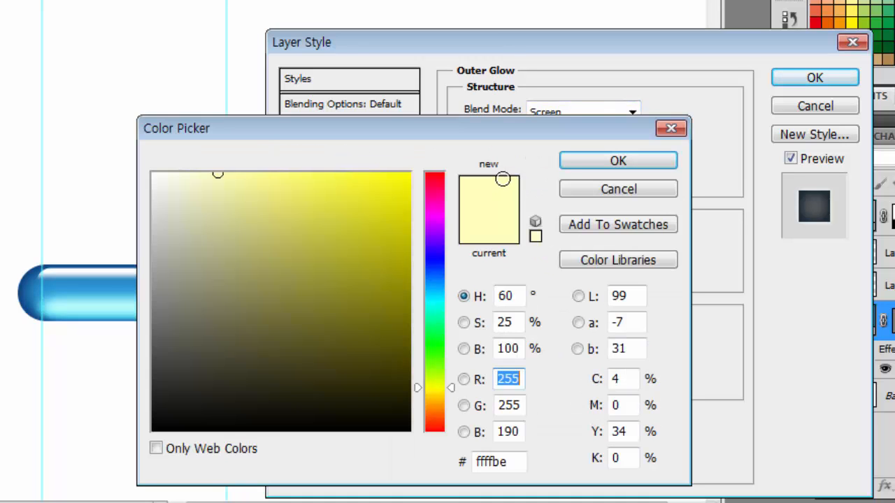
pyautogui.click(435, 273)
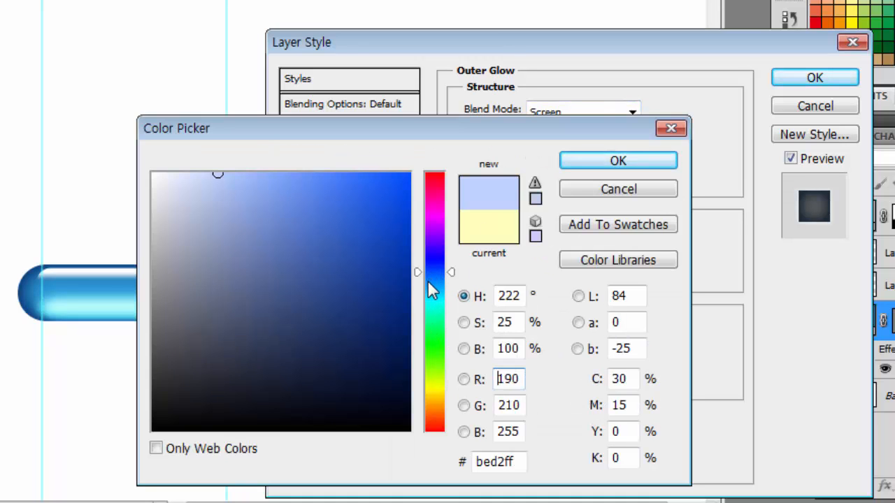
pyautogui.click(428, 283)
pyautogui.click(356, 192)
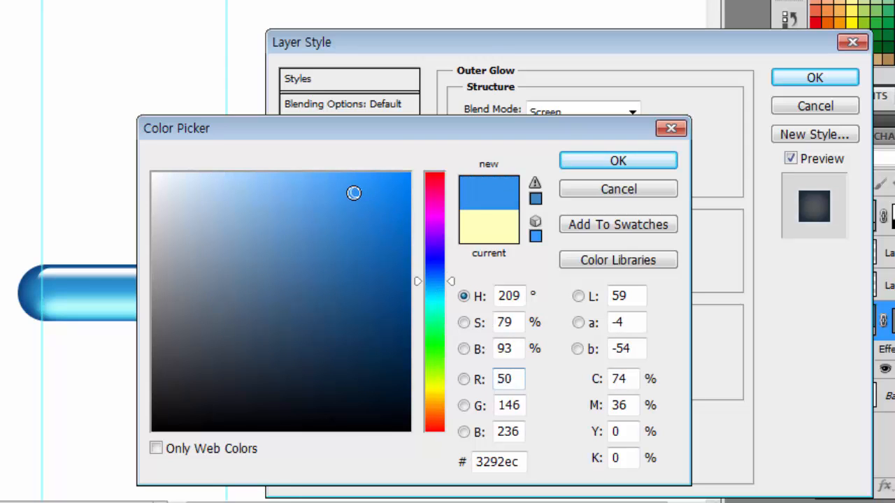
pyautogui.click(353, 199)
pyautogui.click(618, 161)
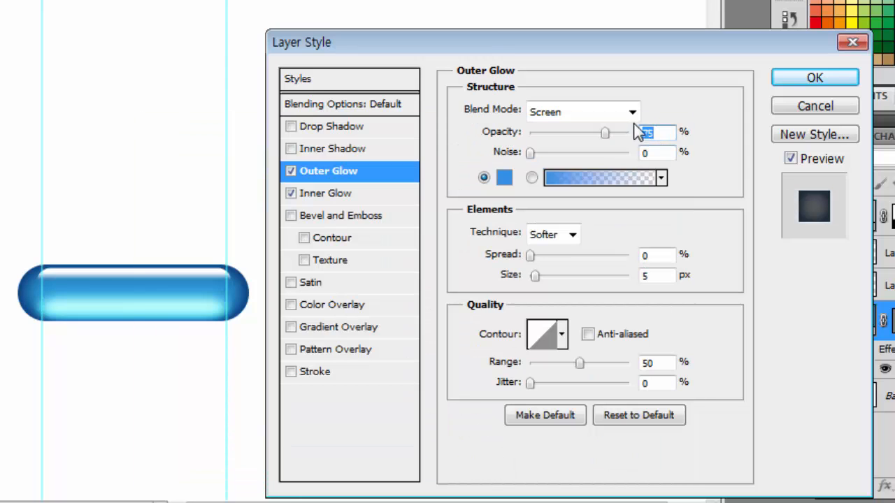
# Step: Set the Outer Glow's blend mode to Multiply and its size to 10 px
pyautogui.click(632, 113)
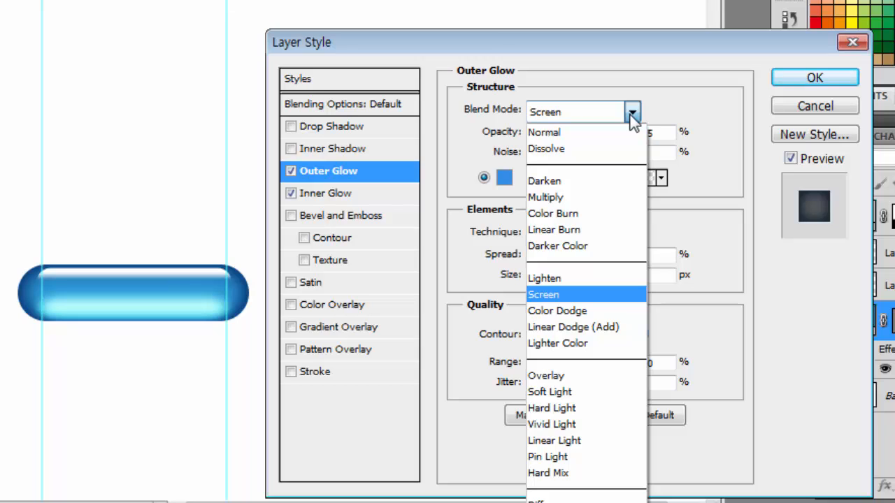
pyautogui.click(632, 113)
pyautogui.click(632, 113)
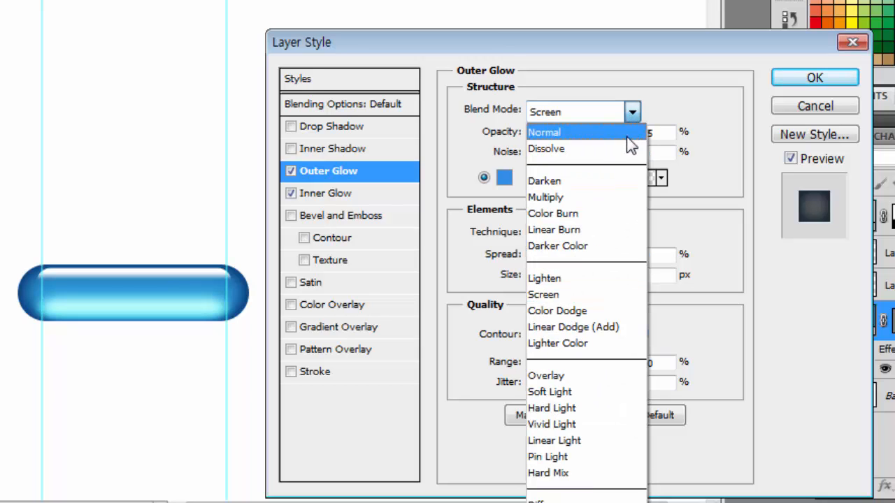
pyautogui.click(596, 197)
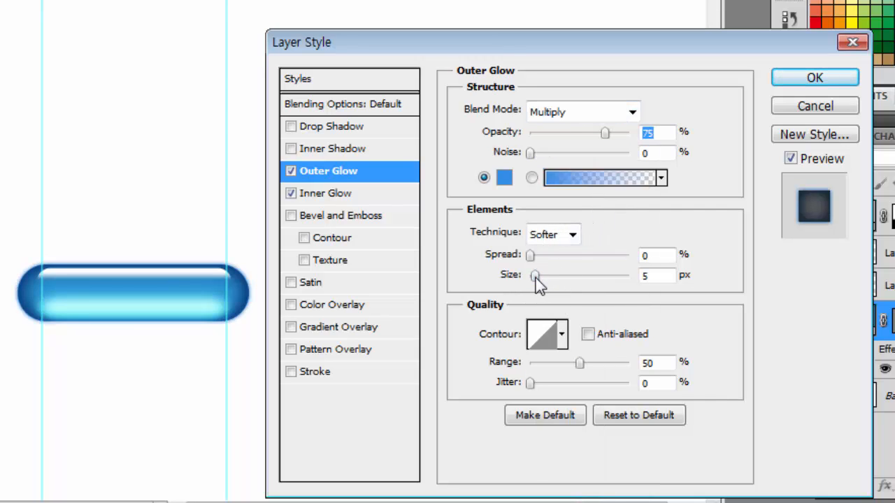
pyautogui.moveTo(536, 277); pyautogui.dragTo(538, 278)
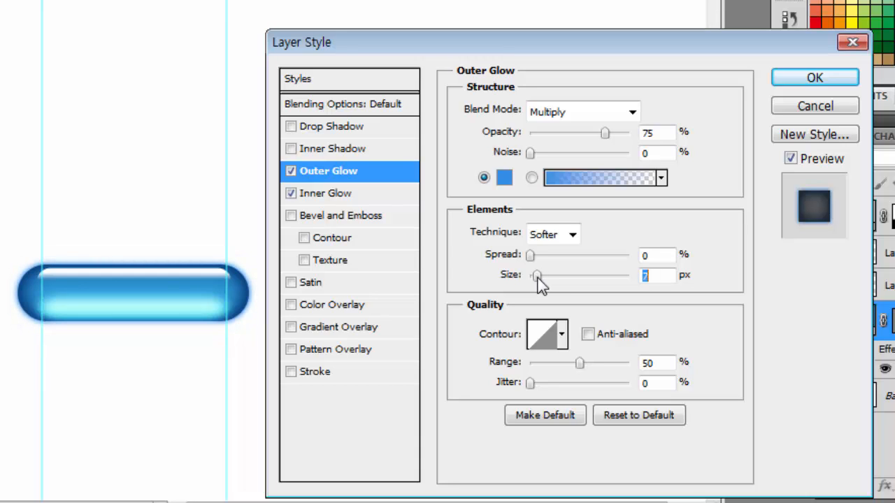
pyautogui.press('Up')
pyautogui.press('Up')
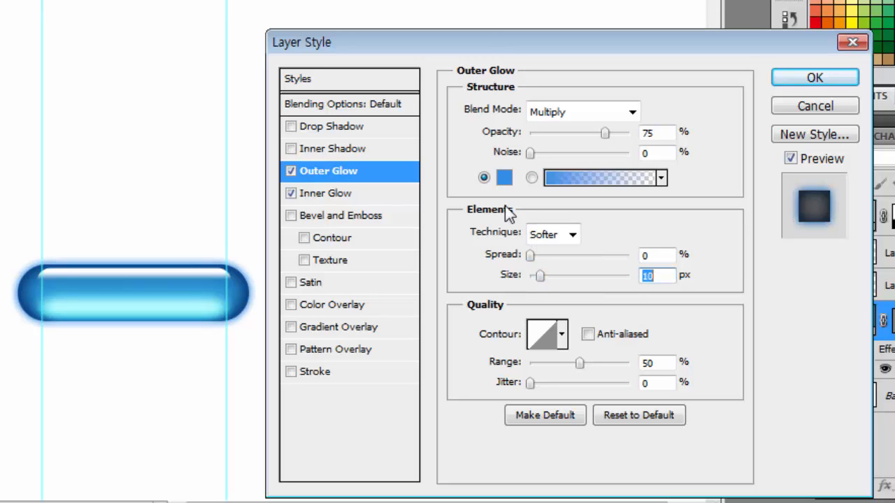
# Step: Darken the Outer Glow's blue color, reduce its opacity to 64%, and apply the layer style
pyautogui.click(502, 180)
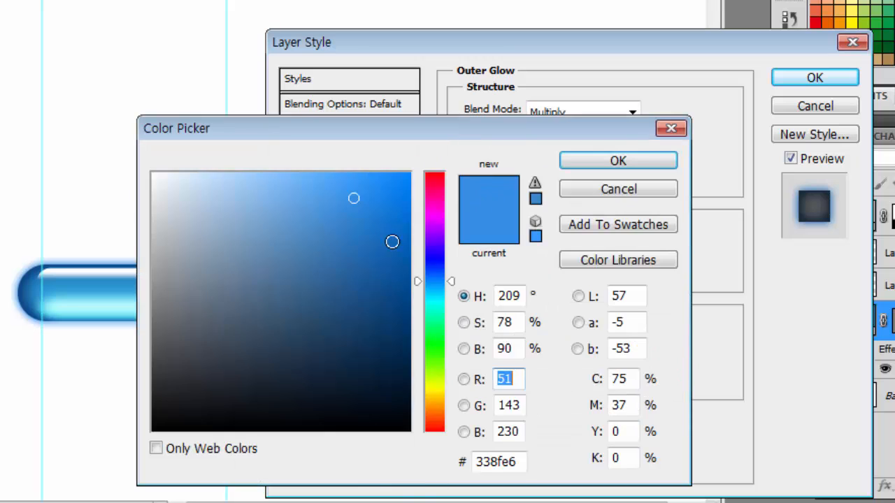
pyautogui.click(374, 230)
pyautogui.click(614, 164)
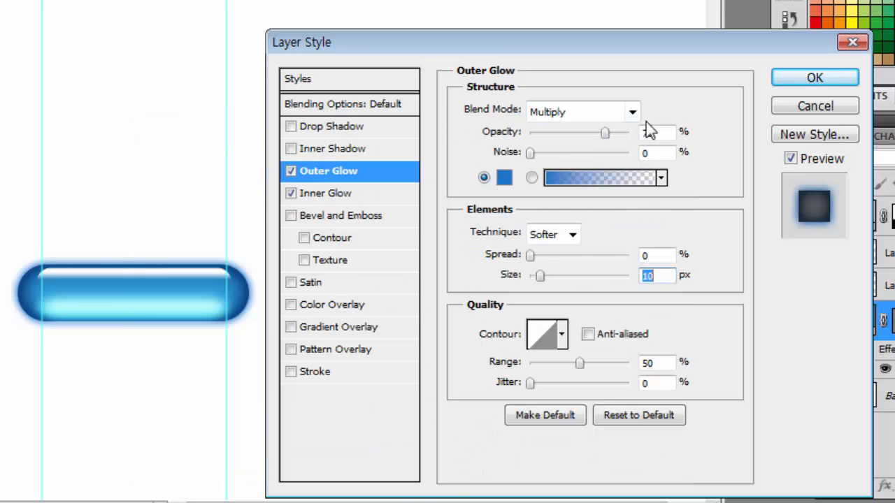
pyautogui.moveTo(606, 134)
pyautogui.mouseDown()
pyautogui.moveTo(581, 143)
pyautogui.moveTo(597, 149)
pyautogui.mouseUp()
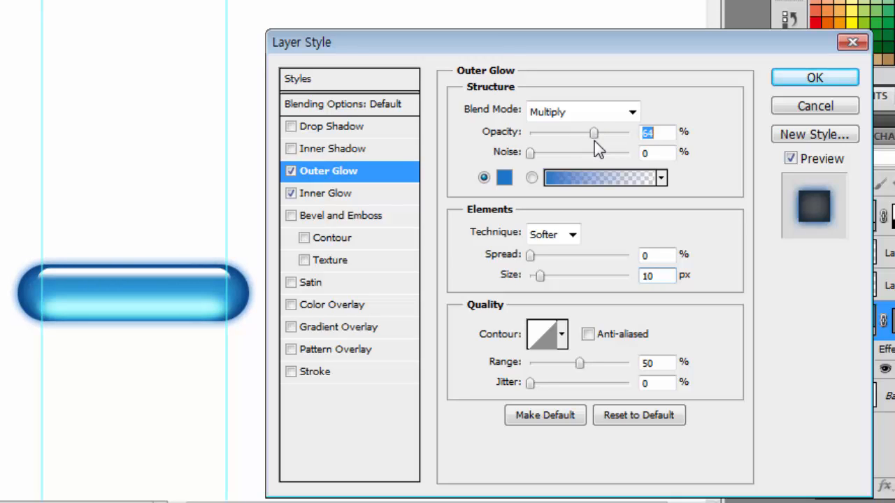
pyautogui.click(800, 82)
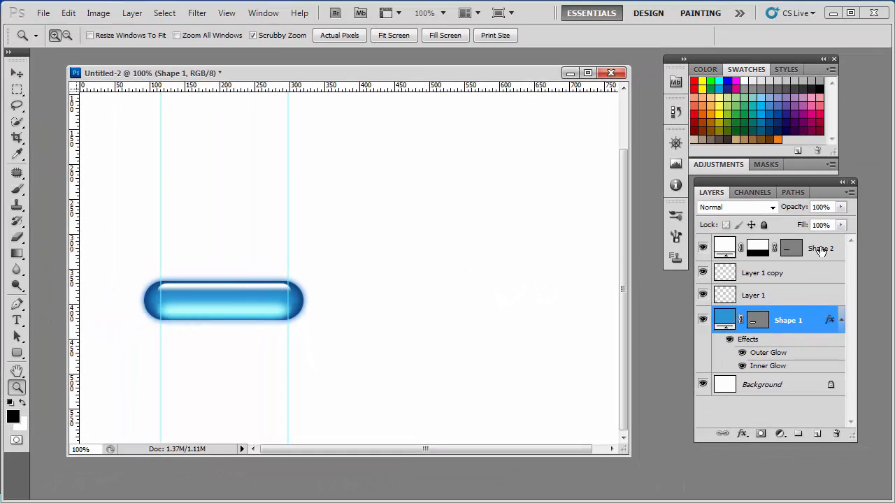
# Step: Add a white Arial text layer above Shape 2 reading AQUA at 24 pt, placed on the blue pill
pyautogui.click(820, 249)
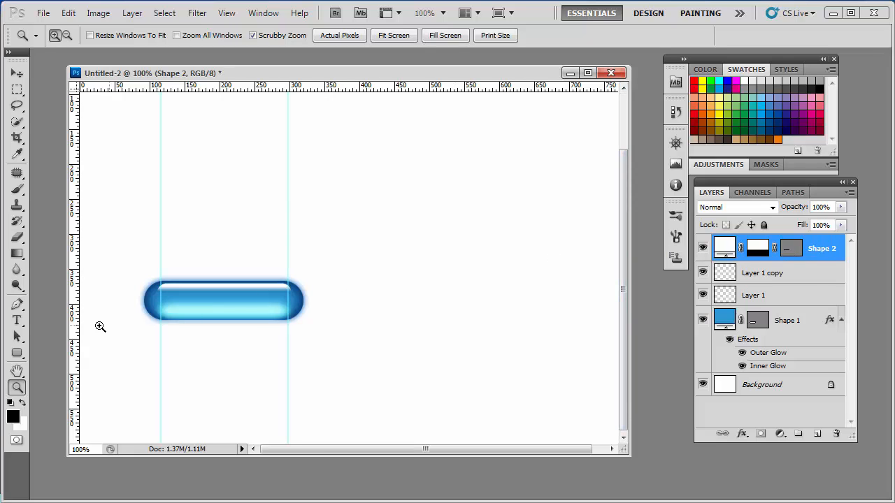
pyautogui.click(17, 321)
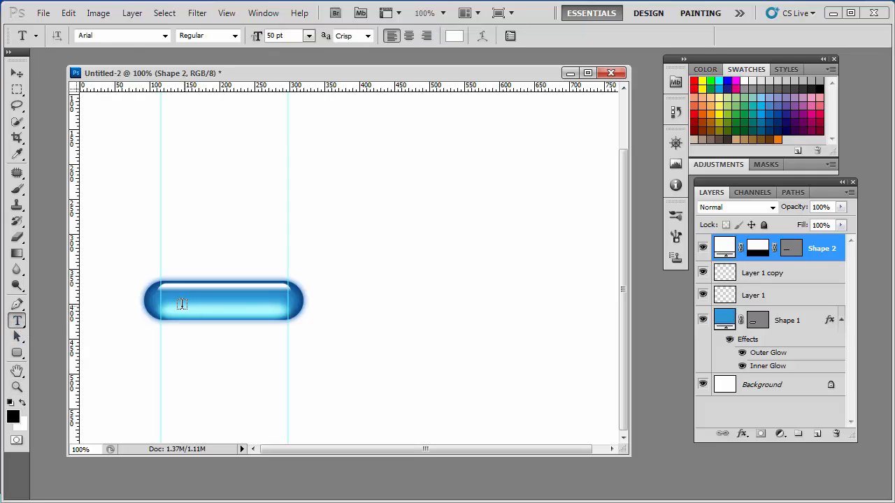
pyautogui.click(184, 301)
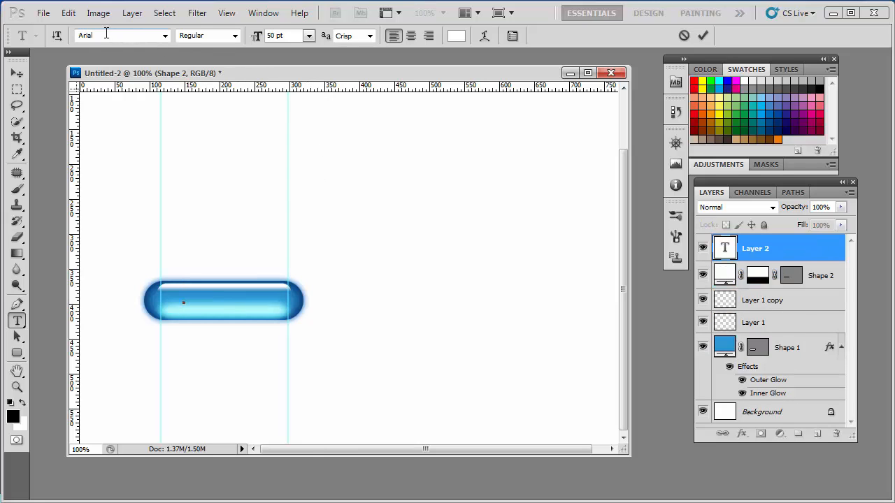
pyautogui.click(309, 35)
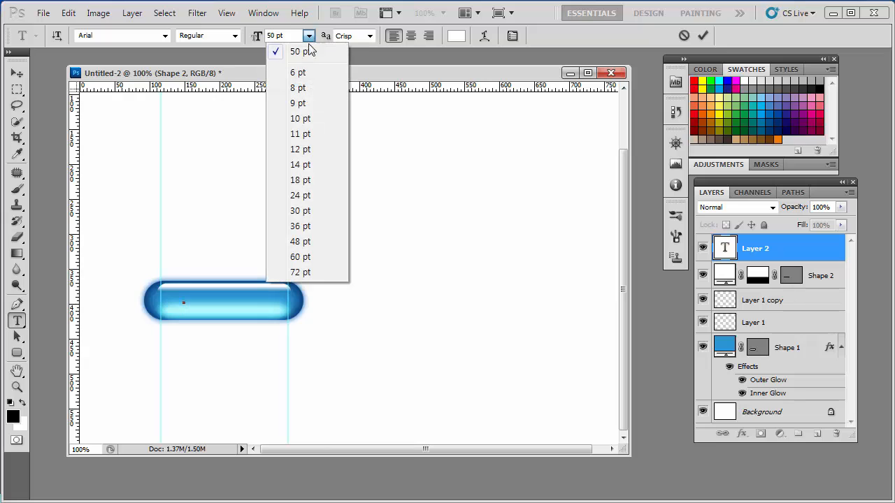
pyautogui.click(308, 198)
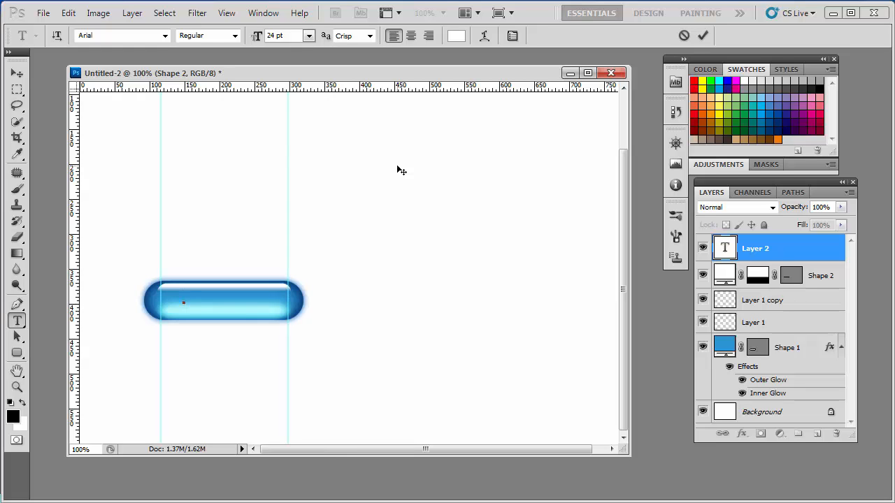
pyautogui.write('QUA')
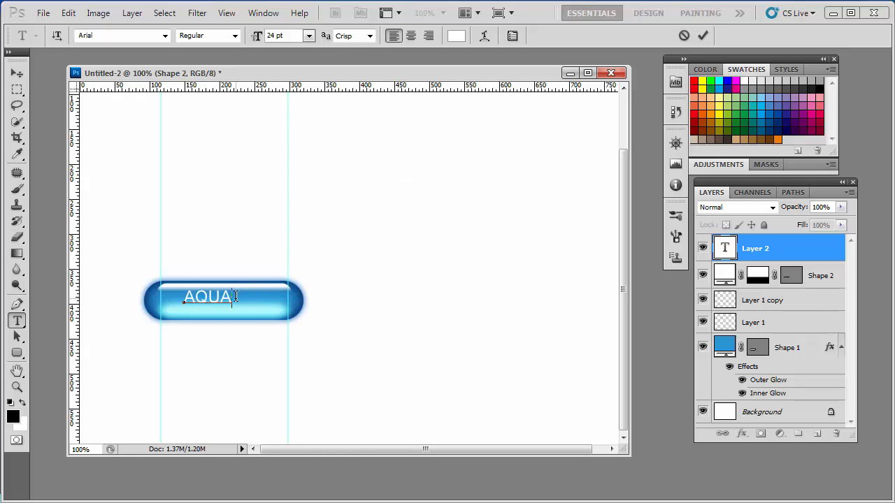
# Step: Enlarge the AQUA text to 36 pt and move it to the middle of the pill
pyautogui.moveTo(236, 296); pyautogui.dragTo(205, 261)
pyautogui.click(308, 35)
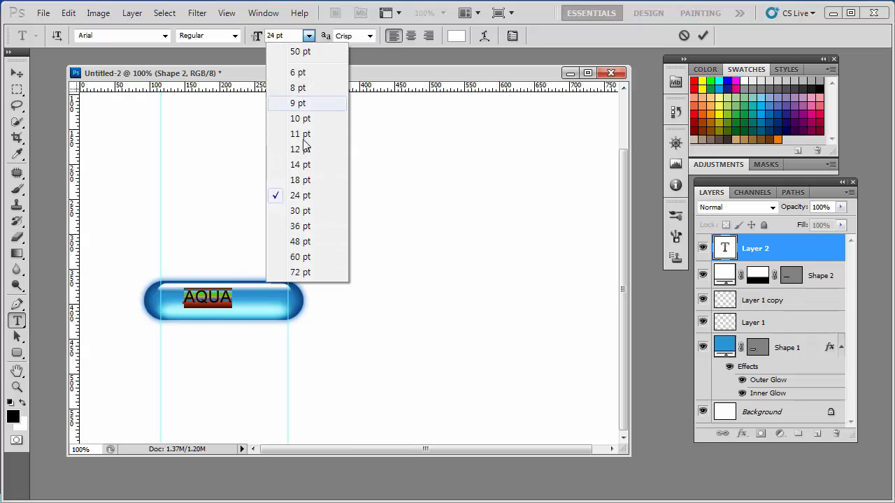
pyautogui.click(300, 211)
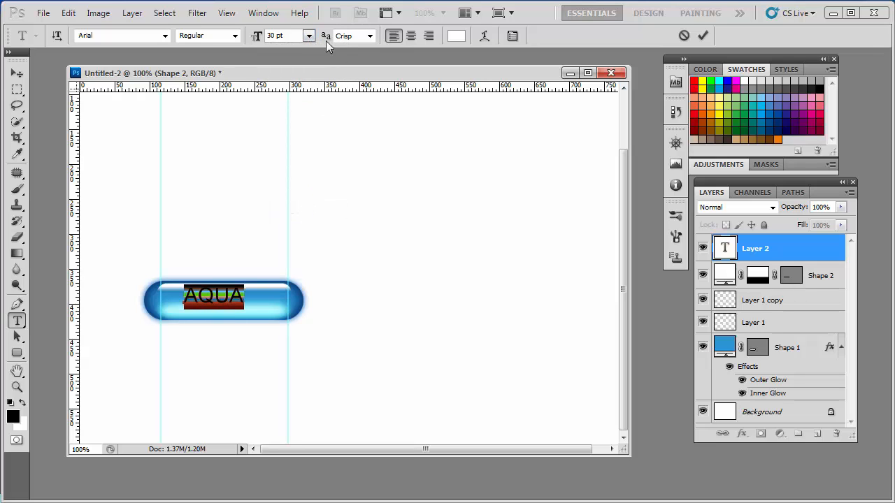
pyautogui.click(309, 35)
pyautogui.click(301, 228)
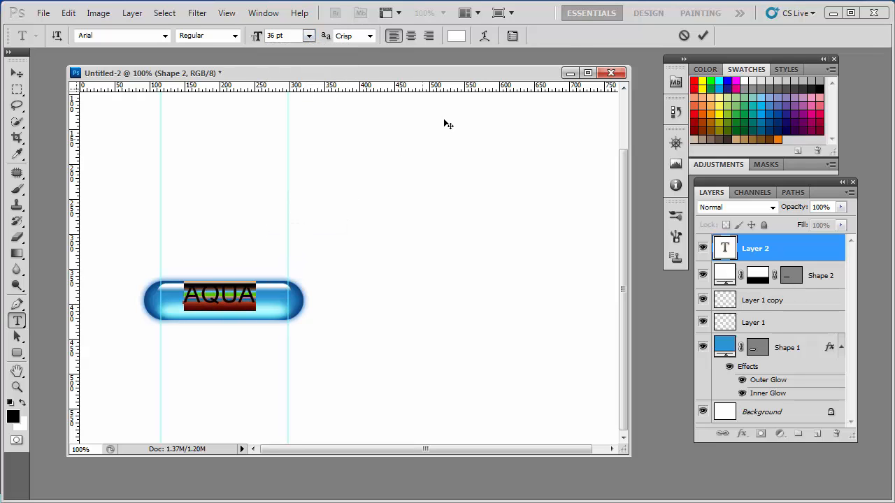
pyautogui.click(703, 35)
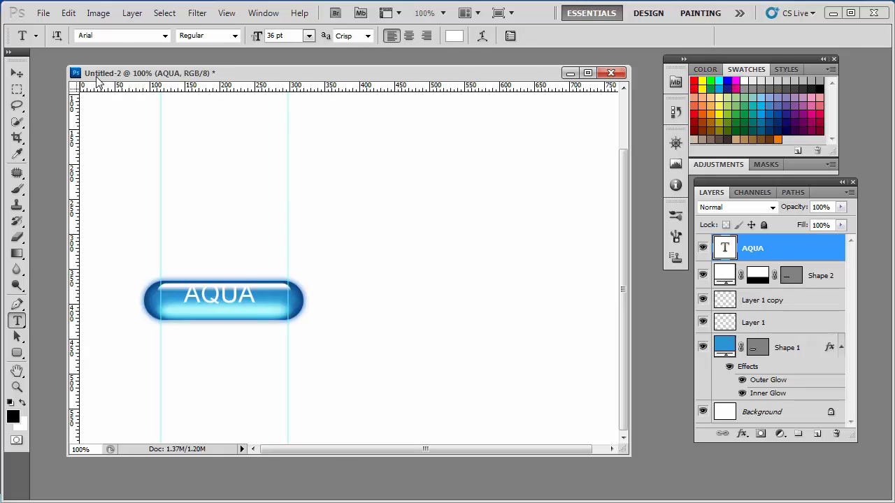
pyautogui.click(16, 73)
pyautogui.moveTo(243, 299); pyautogui.dragTo(250, 306)
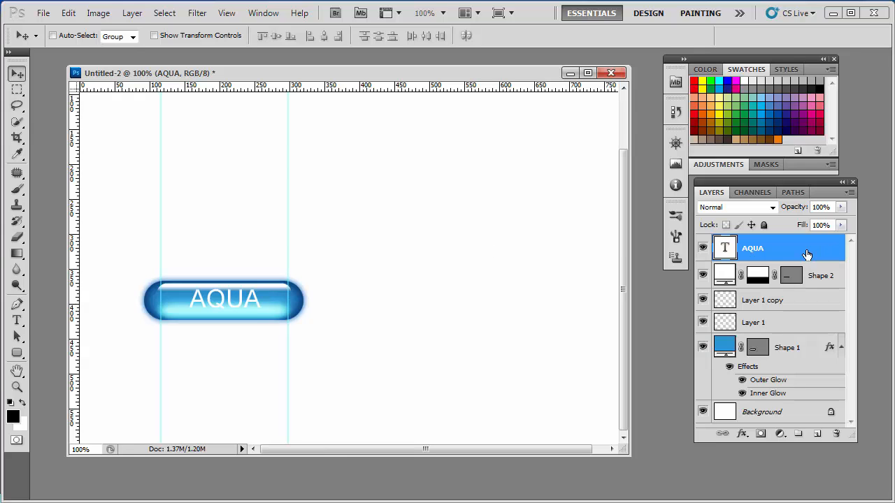
# Step: Add an Outer Glow to the AQUA text layer with the glow color set to light blue #66b8fd
pyautogui.doubleClick(830, 253)
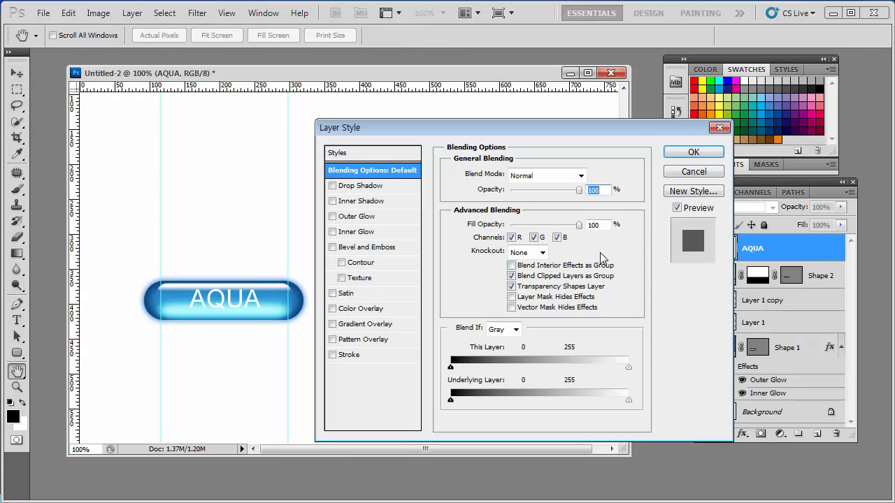
pyautogui.click(392, 217)
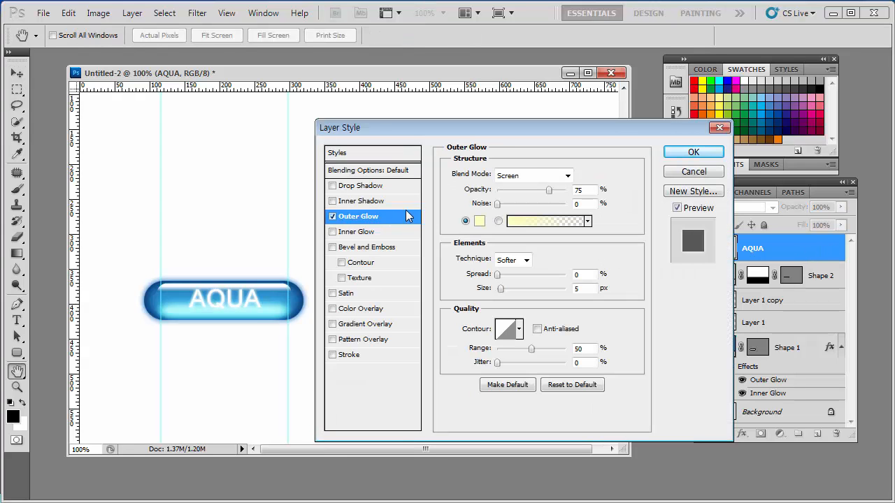
pyautogui.click(480, 221)
pyautogui.moveTo(419, 191); pyautogui.dragTo(487, 199)
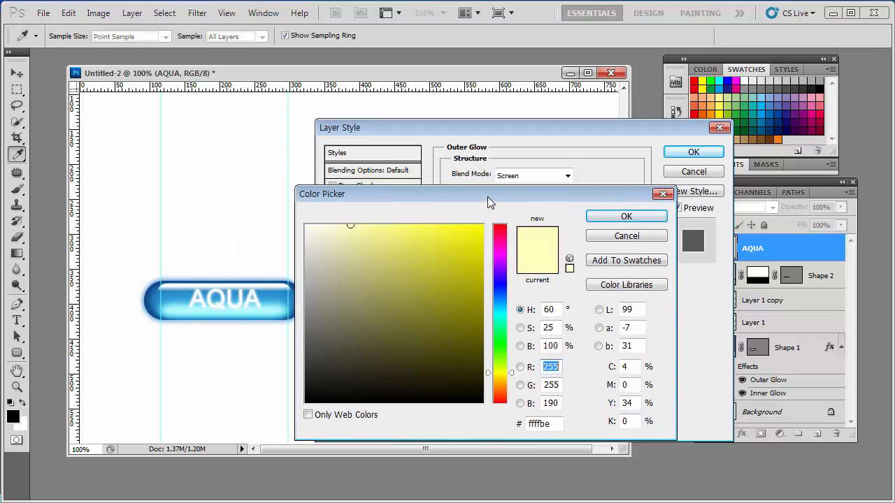
pyautogui.click(500, 303)
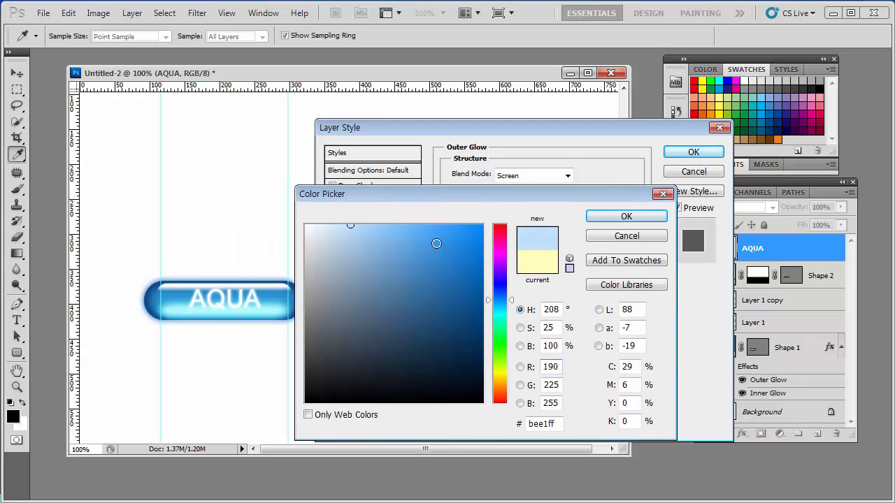
pyautogui.moveTo(433, 241); pyautogui.dragTo(411, 226)
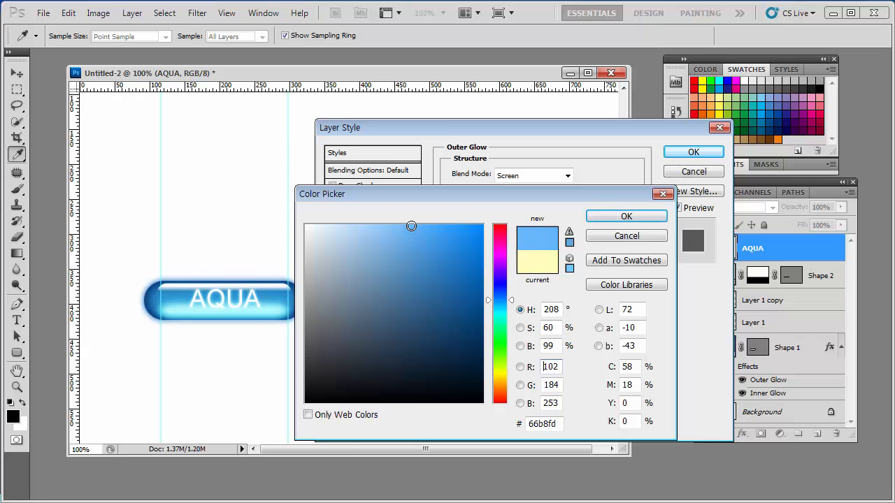
pyautogui.click(626, 216)
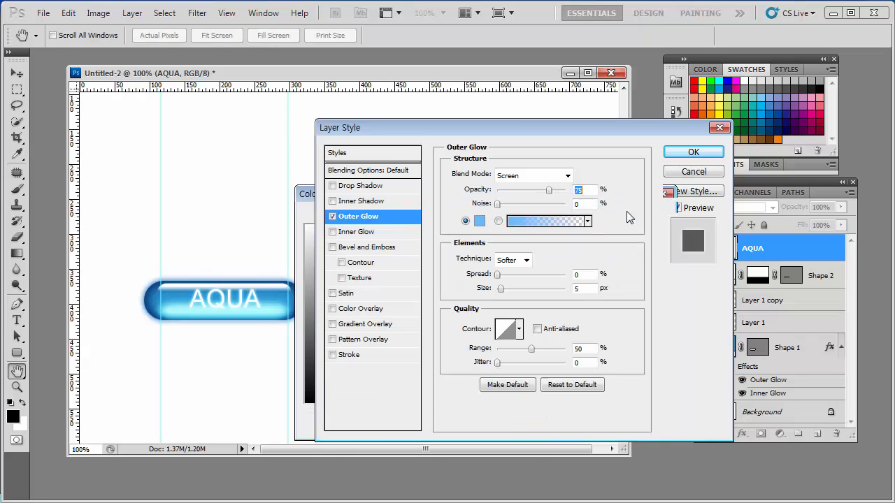
# Step: Change the text's Outer Glow color to a darker, more saturated blue
pyautogui.click(478, 222)
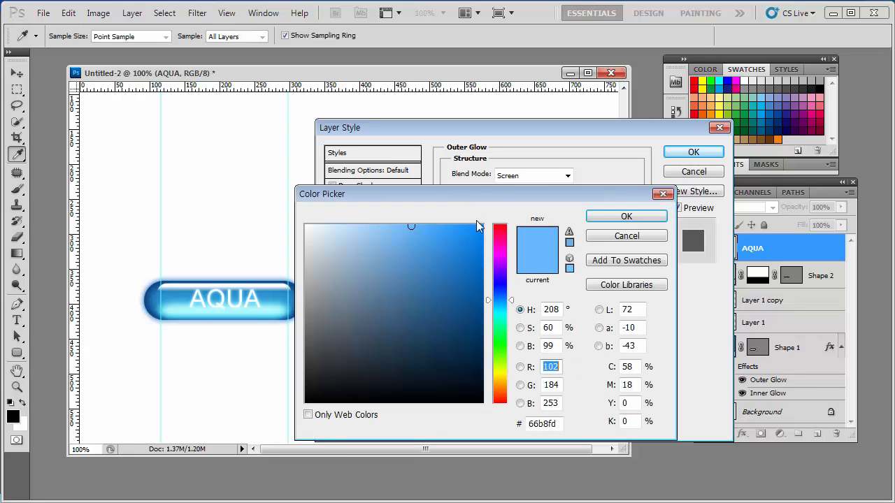
pyautogui.click(441, 260)
pyautogui.click(627, 216)
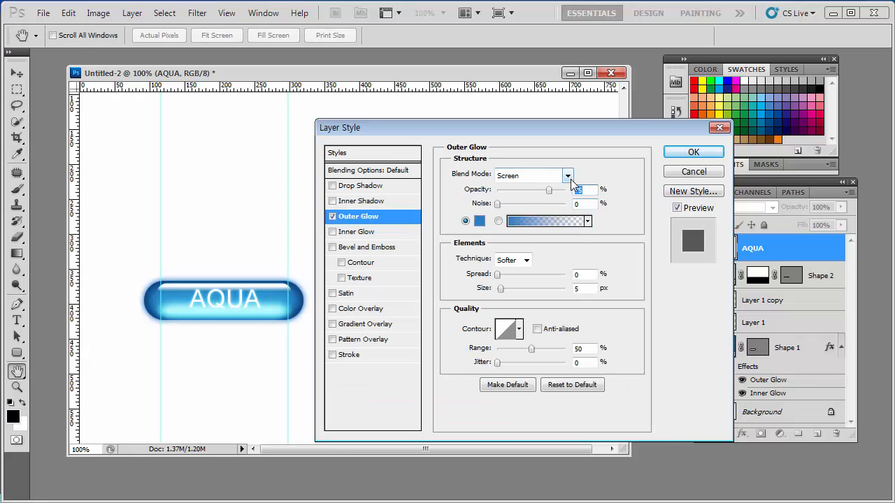
# Step: Set the text glow's blend mode to Multiply, reduce its opacity, and apply the layer style
pyautogui.click(567, 176)
pyautogui.click(531, 235)
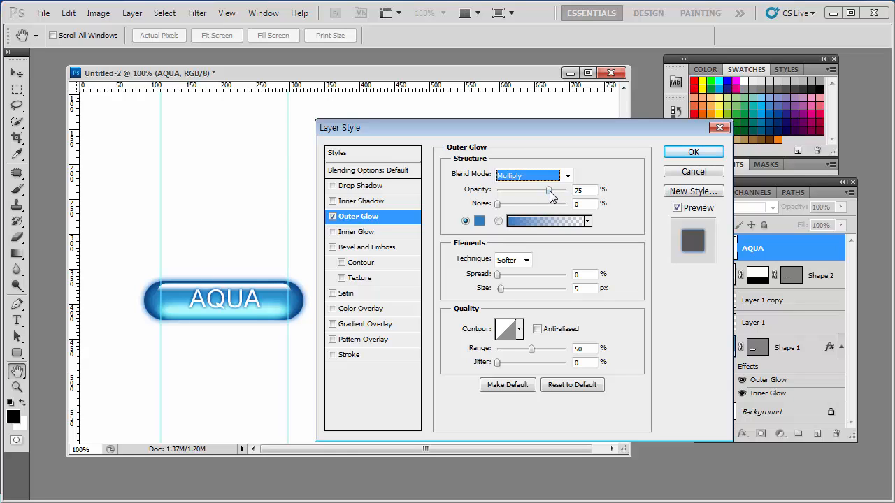
pyautogui.moveTo(551, 196); pyautogui.dragTo(537, 208)
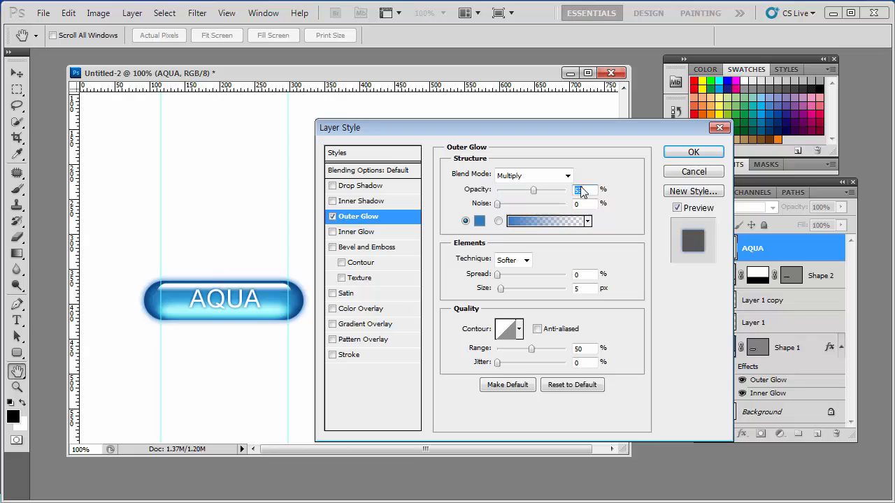
pyautogui.click(693, 152)
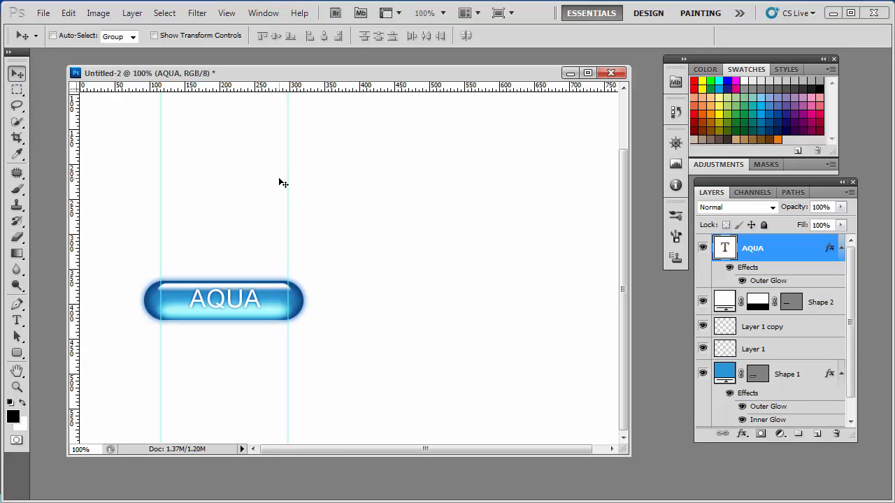
# Step: Nudge the AQUA text slightly down and fine-tune its horizontal position to center it on the pill
pyautogui.press('Down')
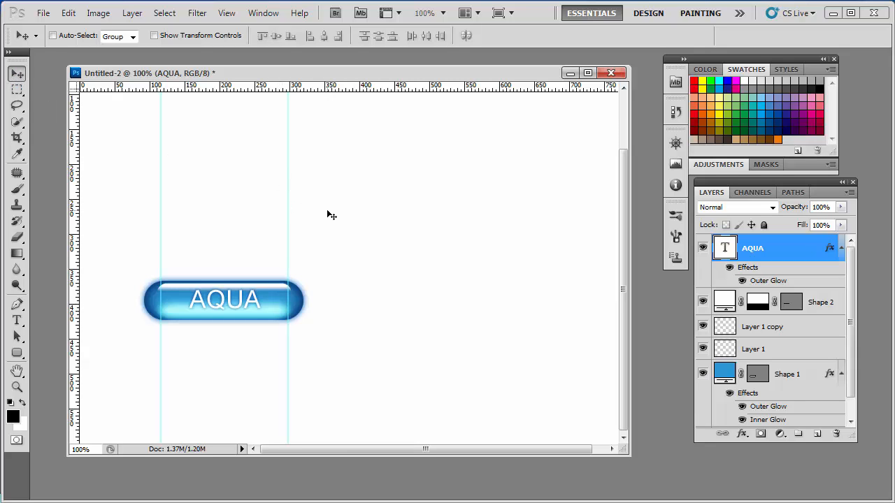
pyautogui.press('Down')
pyautogui.press('Right')
pyautogui.press('Right')
pyautogui.press('Right')
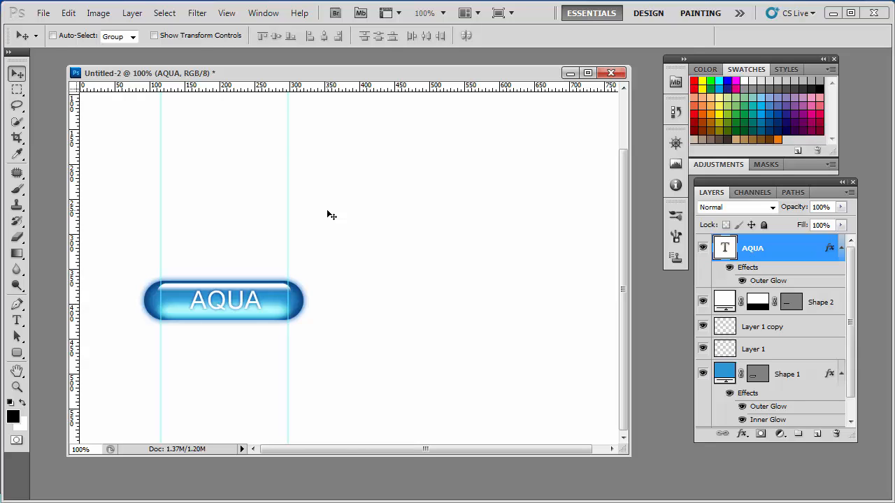
pyautogui.press('Left')
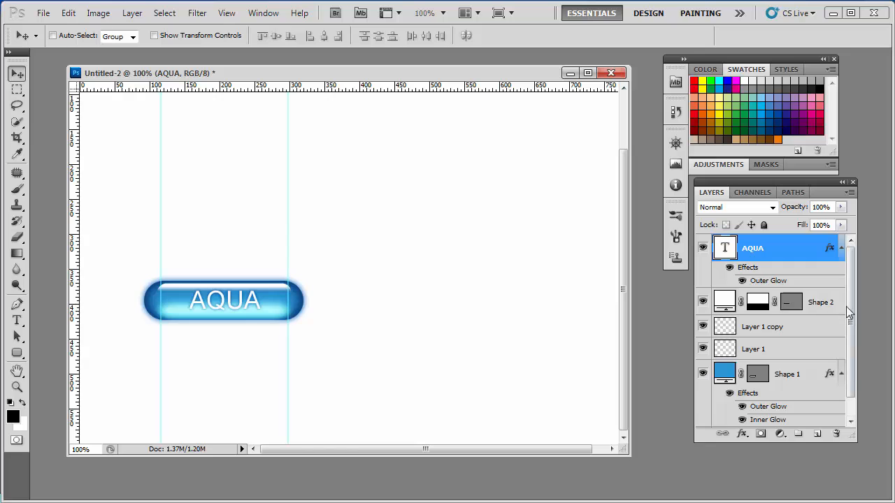
# Step: Reduce the opacity of the upper shine layer (Shape 2) to 88%
pyautogui.click(837, 302)
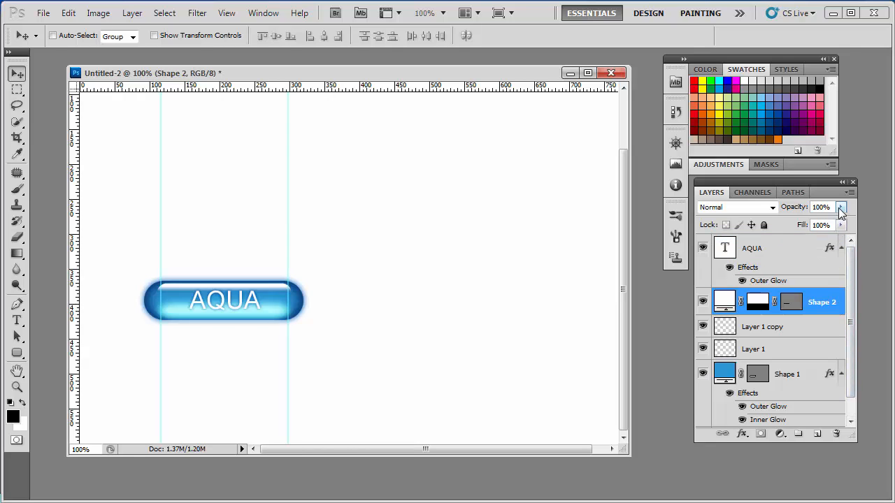
pyautogui.click(841, 207)
pyautogui.moveTo(840, 221); pyautogui.dragTo(834, 229)
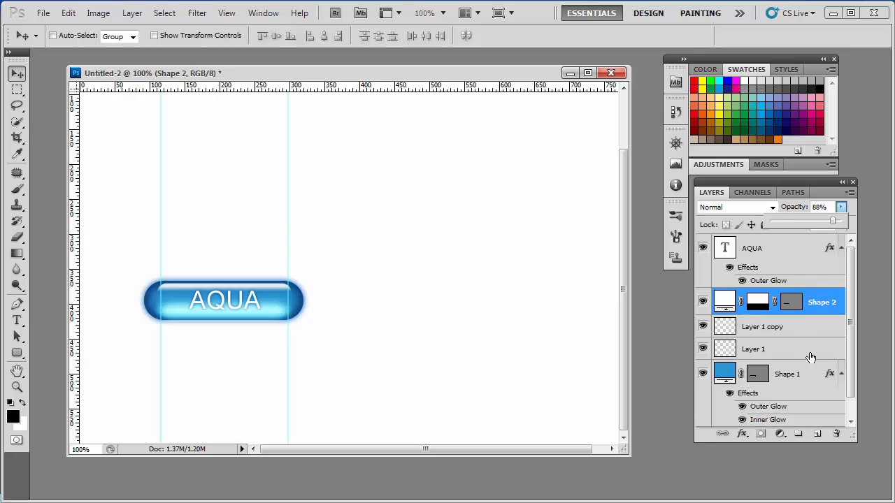
pyautogui.click(793, 189)
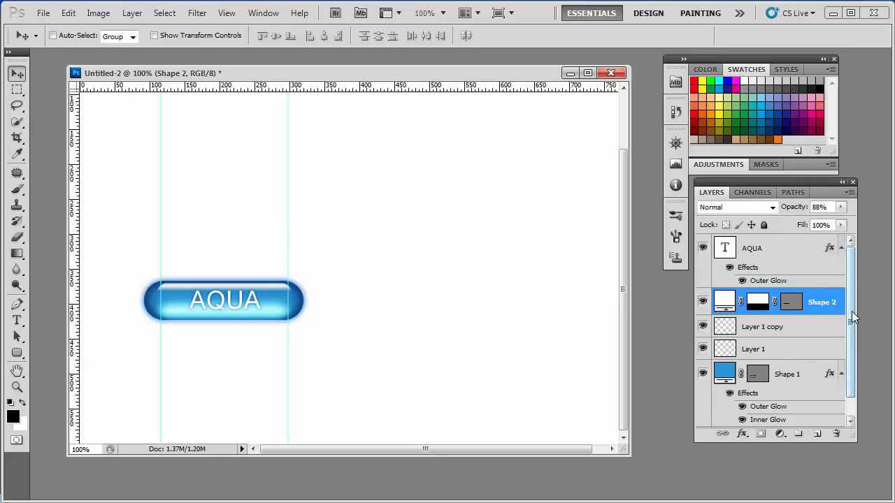
# Step: Select all the button layers from AQUA down to Shape 1 and combine them into one layer group
pyautogui.click(800, 259)
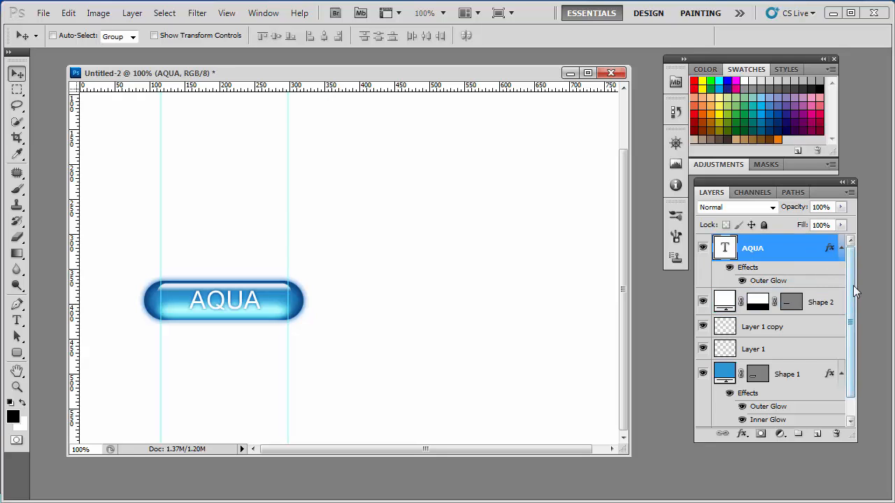
pyautogui.moveTo(853, 294); pyautogui.dragTo(852, 339)
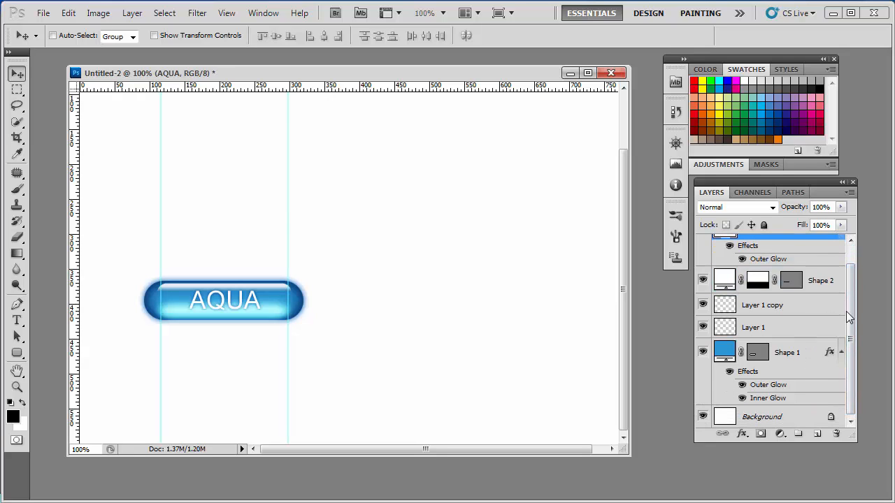
pyautogui.scroll(1, 826, 280)
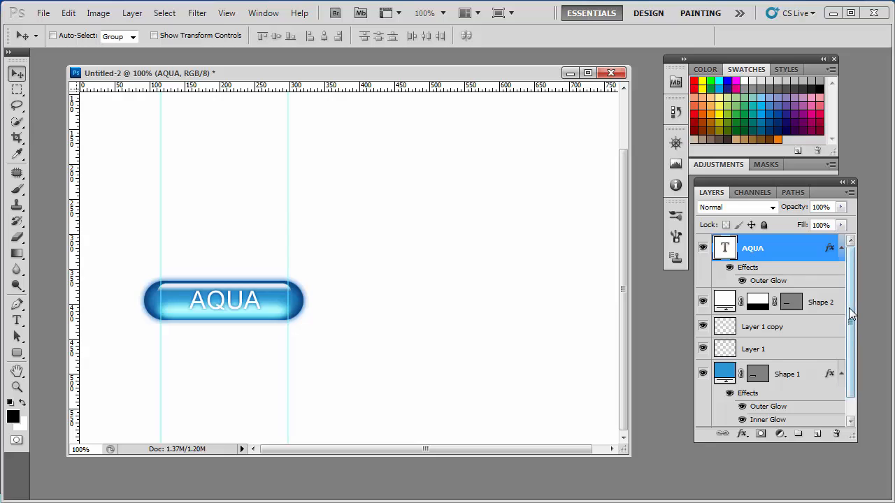
pyautogui.scroll(-1, 769, 304)
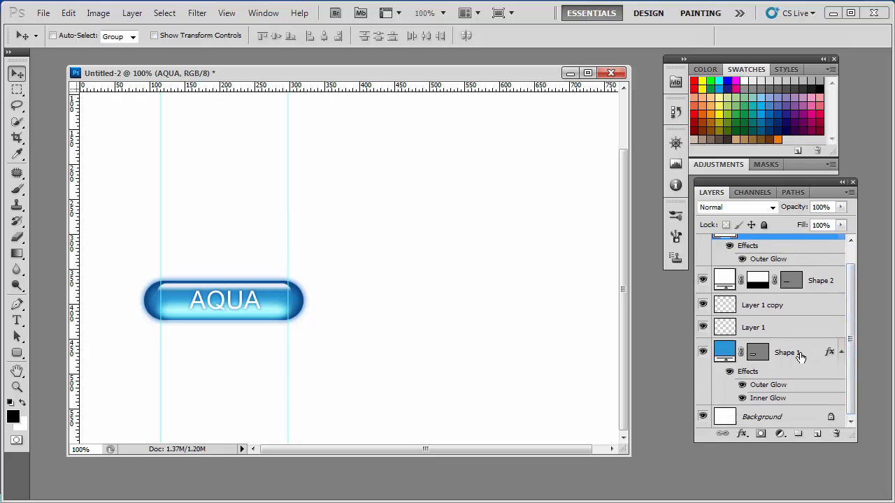
pyautogui.keyDown('shift'); pyautogui.click(797, 353); pyautogui.keyUp('shift')
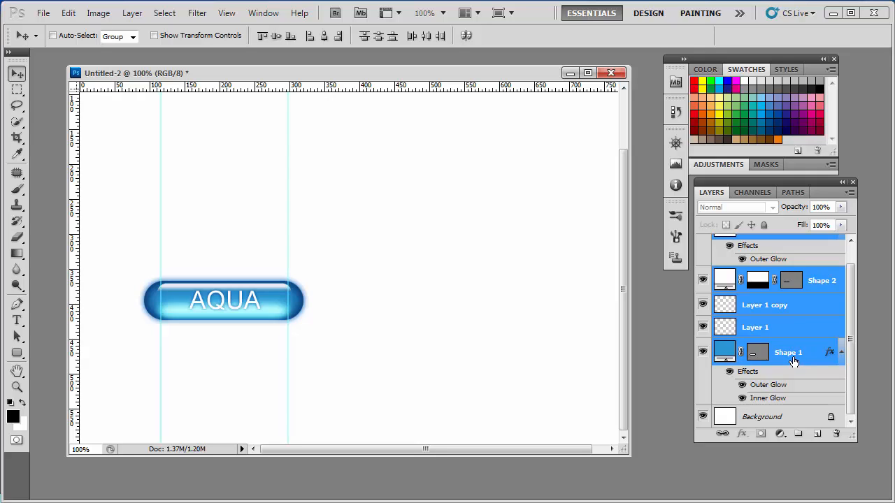
pyautogui.hotkey('ctrl', 'g')
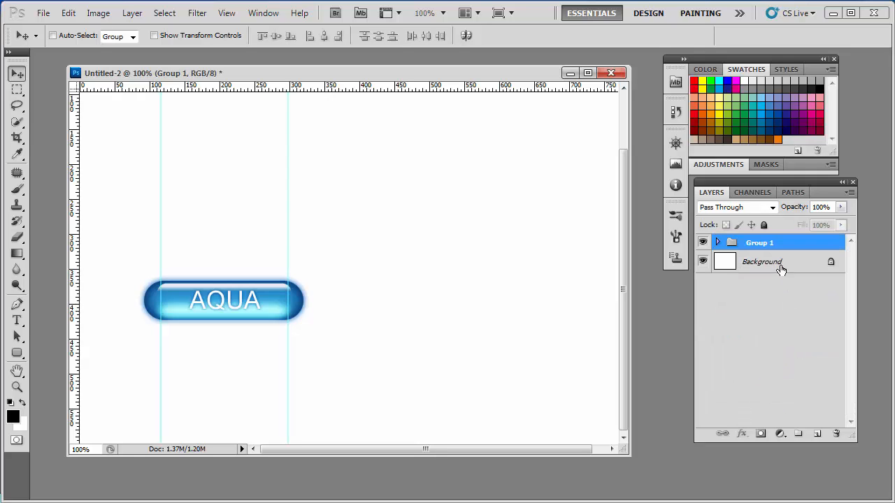
# Step: Rename the button's layer group to 파란버튼
pyautogui.write('q')
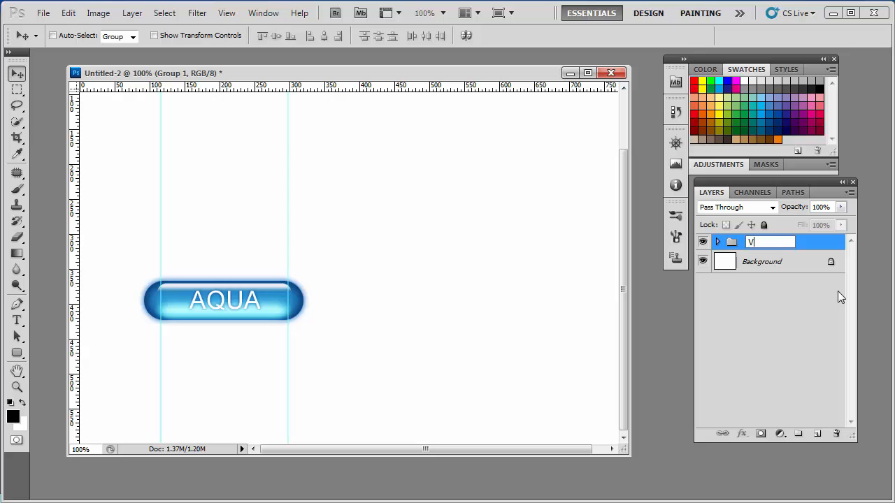
pyautogui.press('BackSpace')
pyautogui.write('버란버트')
pyautogui.press('Return')
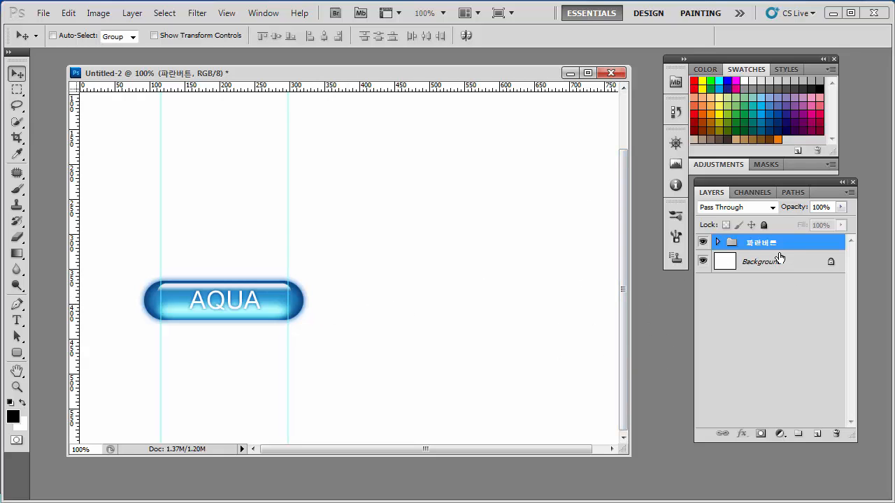
# Step: Duplicate the 파란버튼 group and place the copy beside the original button, to its right at the same height
pyautogui.moveTo(779, 244); pyautogui.dragTo(817, 434)
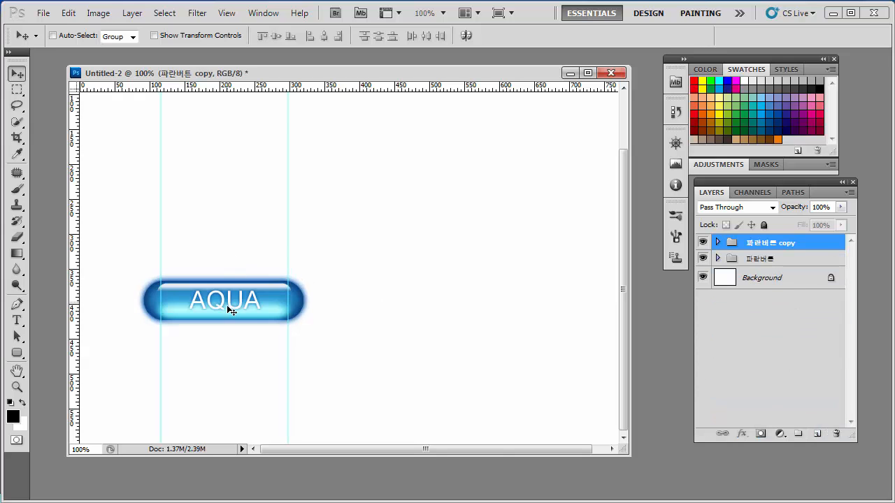
pyautogui.moveTo(227, 308); pyautogui.dragTo(410, 334)
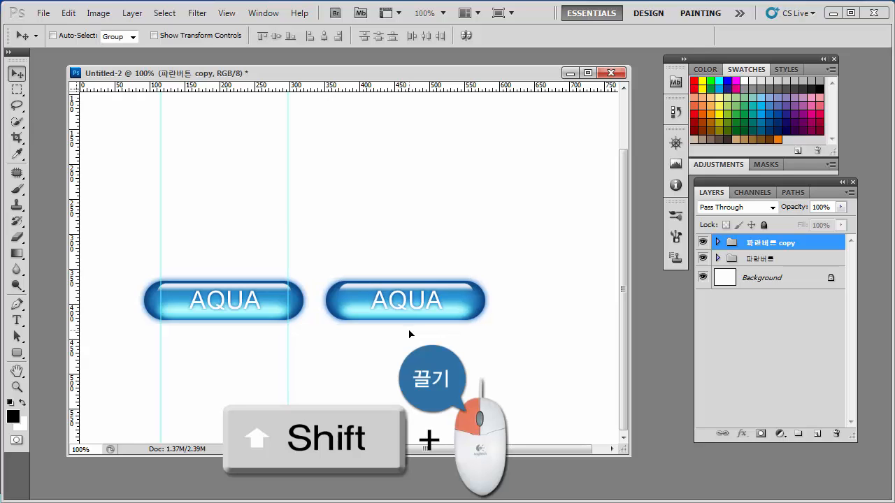
# Step: Change the fill color of Shape 1 in the copied button group to purple #b738e0
pyautogui.click(718, 242)
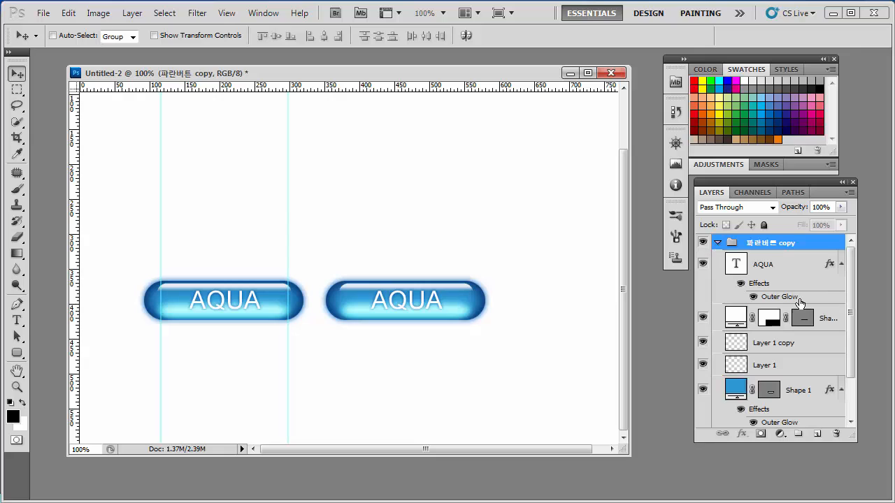
pyautogui.click(738, 393)
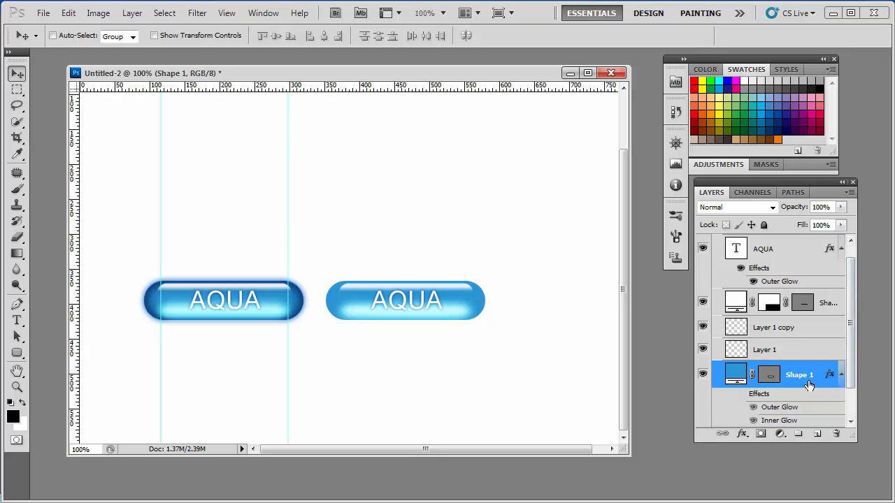
pyautogui.doubleClick(784, 366)
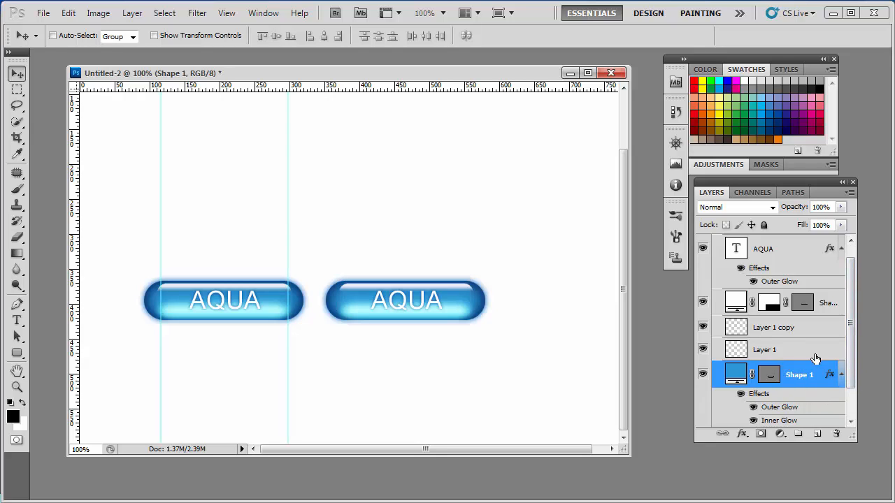
pyautogui.scroll(-1, 850, 360)
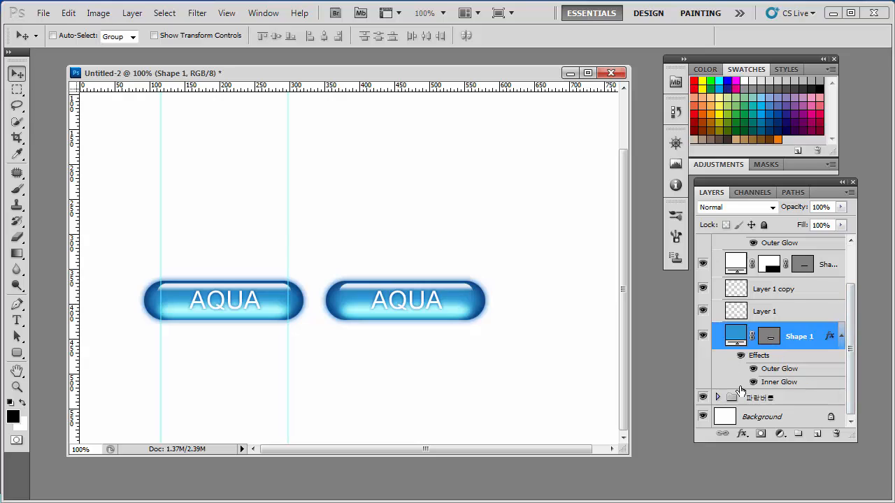
pyautogui.doubleClick(734, 337)
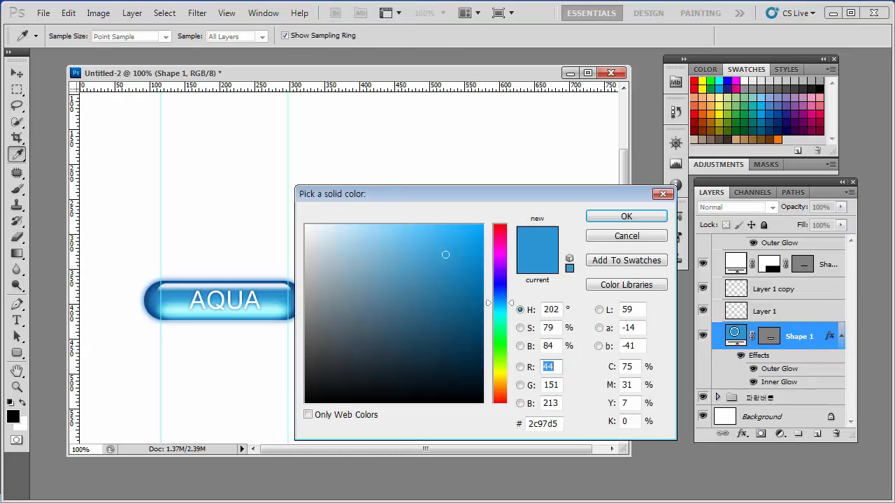
pyautogui.click(501, 268)
pyautogui.moveTo(474, 200); pyautogui.dragTo(499, 202)
pyautogui.moveTo(559, 167)
pyautogui.mouseDown()
pyautogui.moveTo(634, 144)
pyautogui.moveTo(667, 154)
pyautogui.moveTo(655, 144)
pyautogui.moveTo(674, 134)
pyautogui.moveTo(668, 140)
pyautogui.mouseUp()
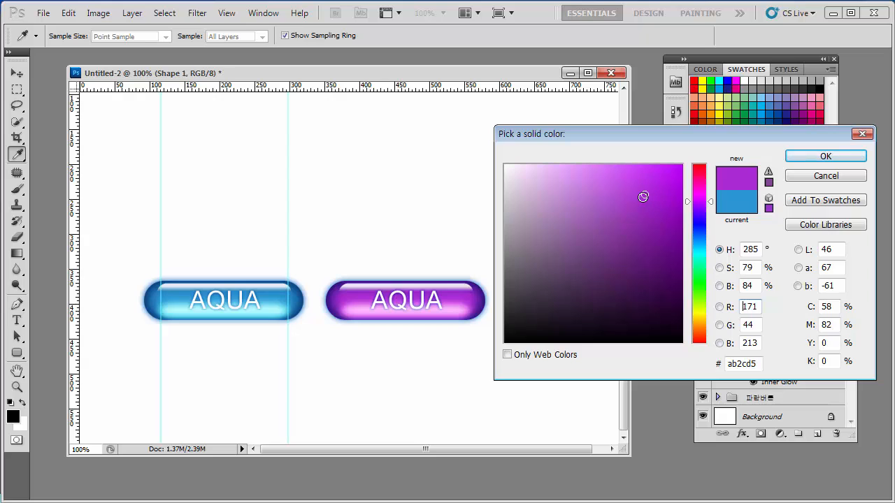
pyautogui.moveTo(643, 194); pyautogui.dragTo(637, 186)
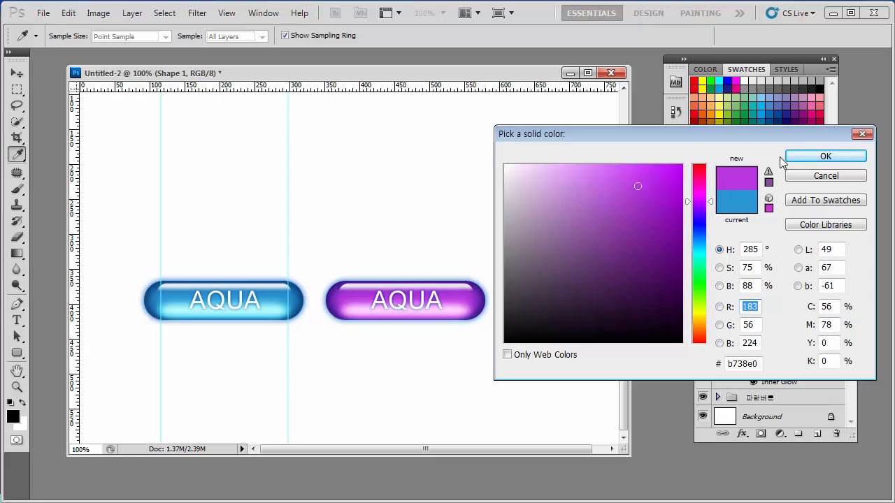
pyautogui.click(809, 158)
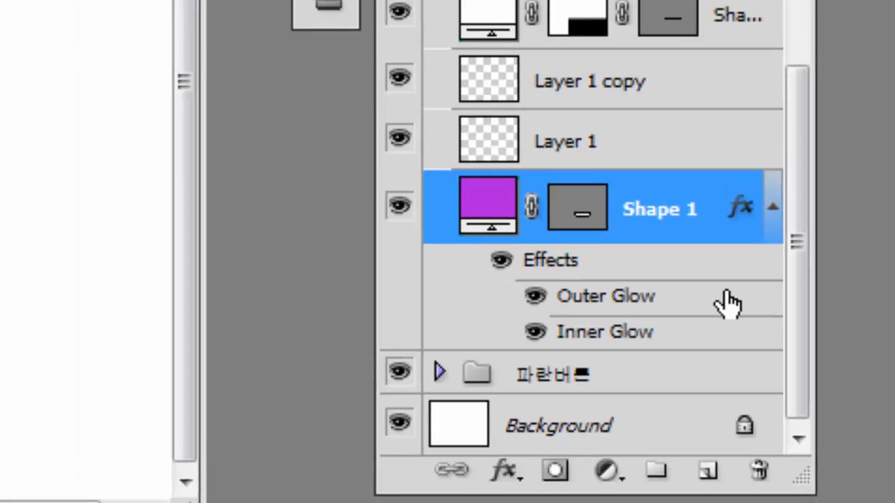
# Step: Set the Outer Glow color of the copied button's Shape 1 to purple #9930ca and apply the layer style
pyautogui.doubleClick(703, 280)
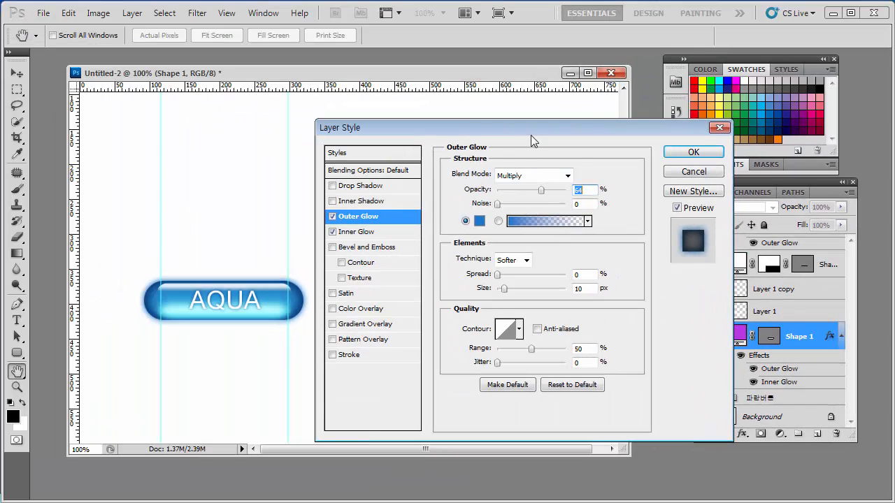
pyautogui.moveTo(560, 137); pyautogui.dragTo(738, 152)
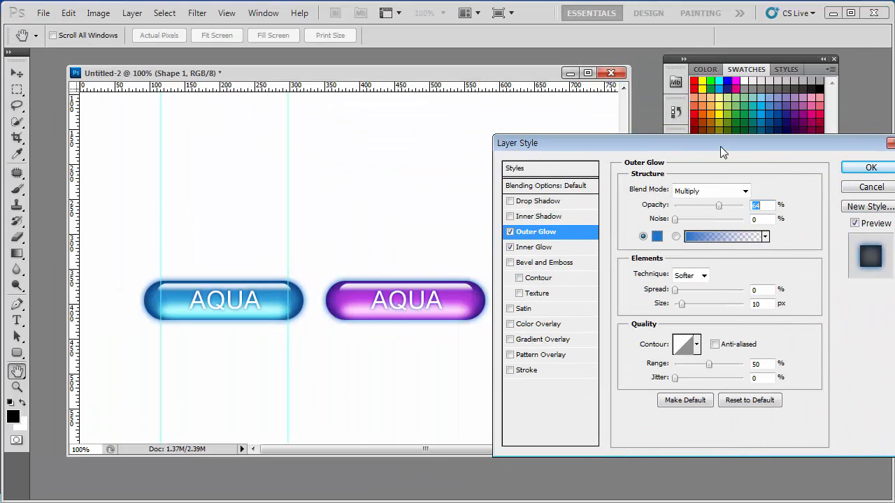
pyautogui.click(657, 237)
pyautogui.click(702, 209)
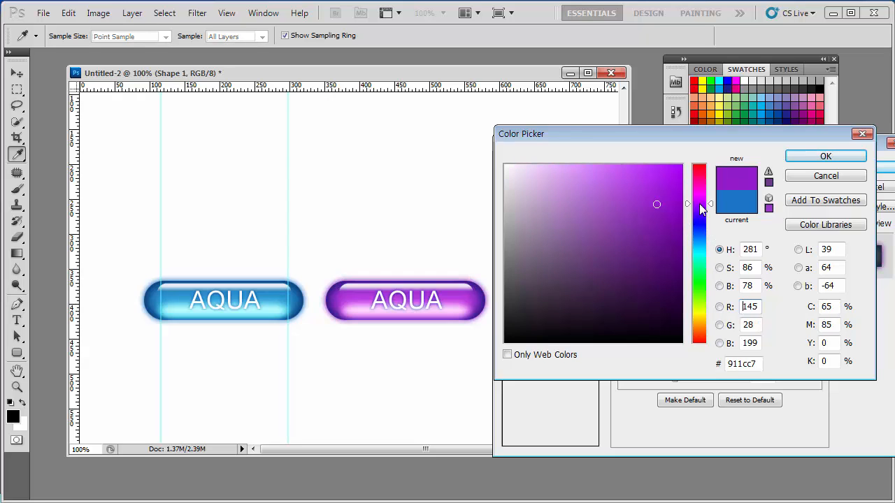
pyautogui.moveTo(625, 199)
pyautogui.mouseDown()
pyautogui.moveTo(617, 180)
pyautogui.moveTo(628, 203)
pyautogui.moveTo(629, 191)
pyautogui.moveTo(645, 195)
pyautogui.moveTo(638, 200)
pyautogui.moveTo(645, 207)
pyautogui.mouseUp()
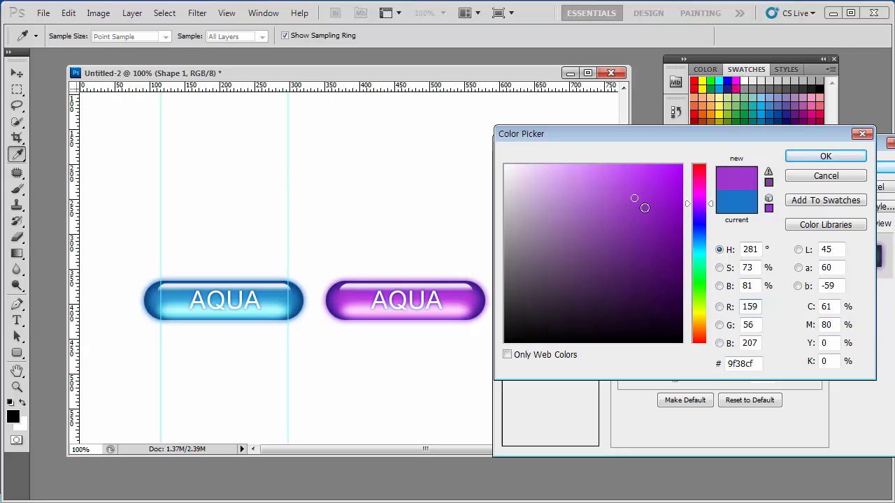
pyautogui.click(638, 196)
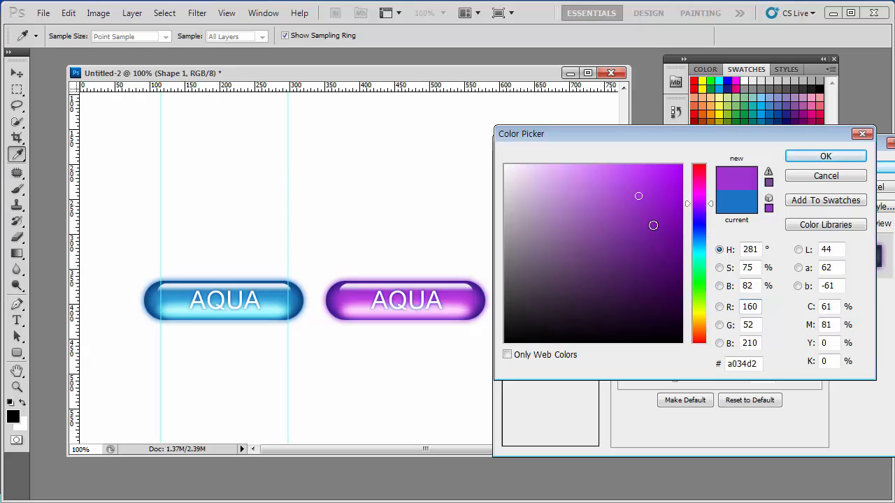
pyautogui.moveTo(644, 189); pyautogui.dragTo(634, 203)
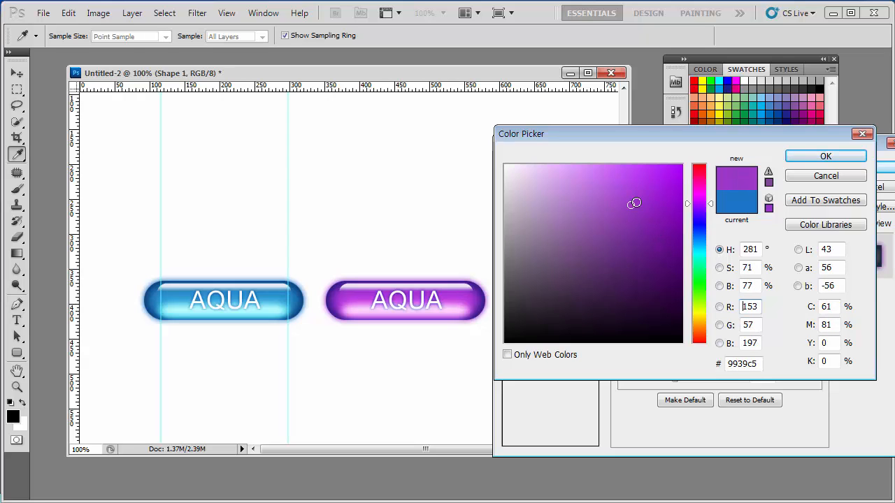
pyautogui.click(640, 201)
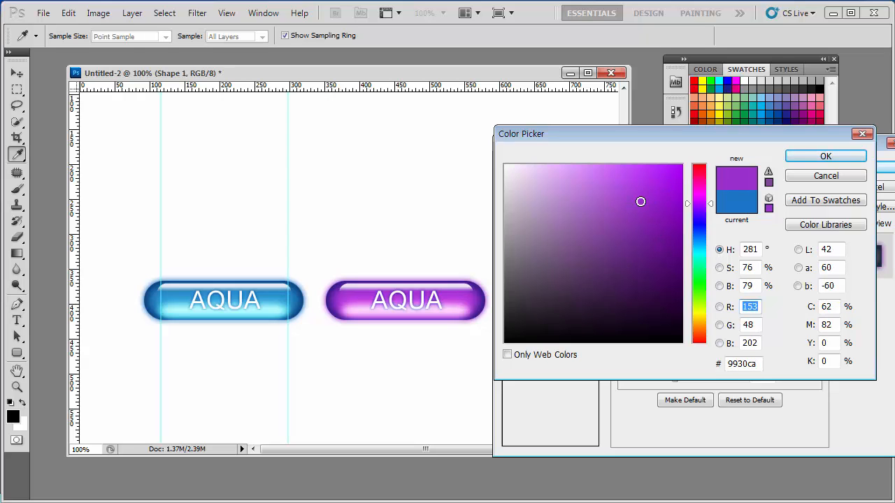
pyautogui.click(825, 159)
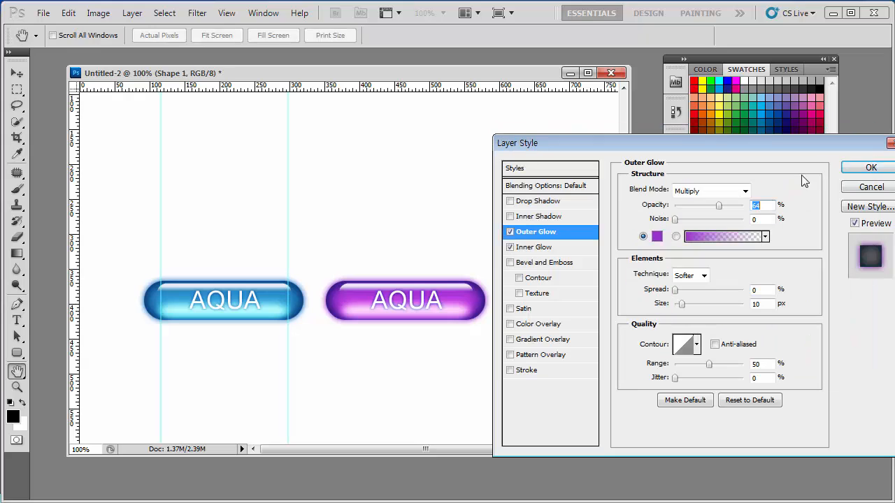
pyautogui.click(865, 171)
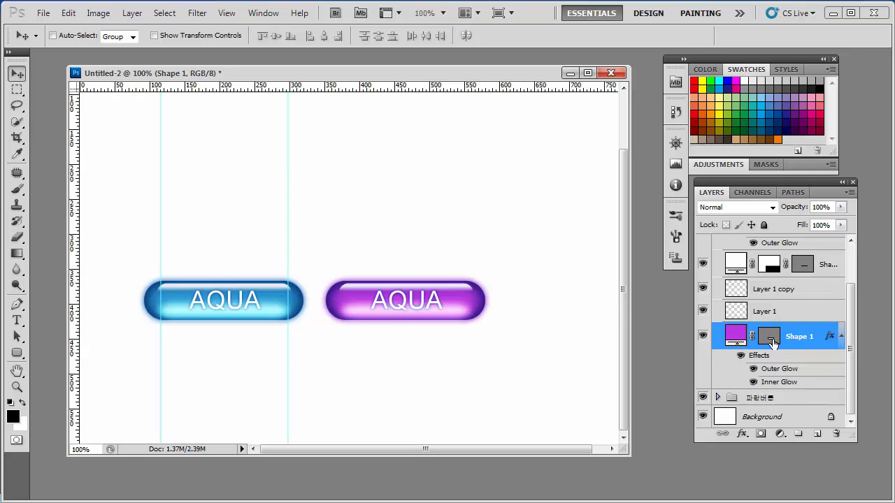
# Step: Set the Outer Glow color of the copied button's AQUA text to dark purple #6c1485 and apply the layer style
pyautogui.moveTo(852, 343); pyautogui.dragTo(848, 295)
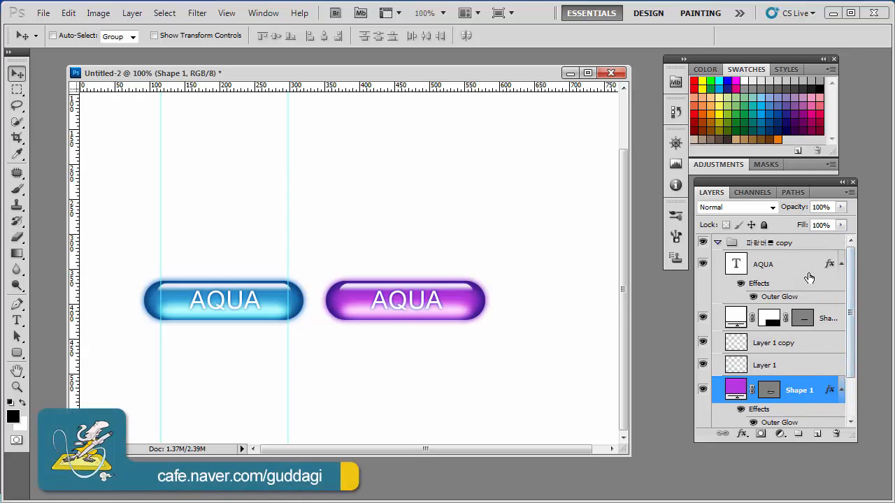
pyautogui.doubleClick(824, 303)
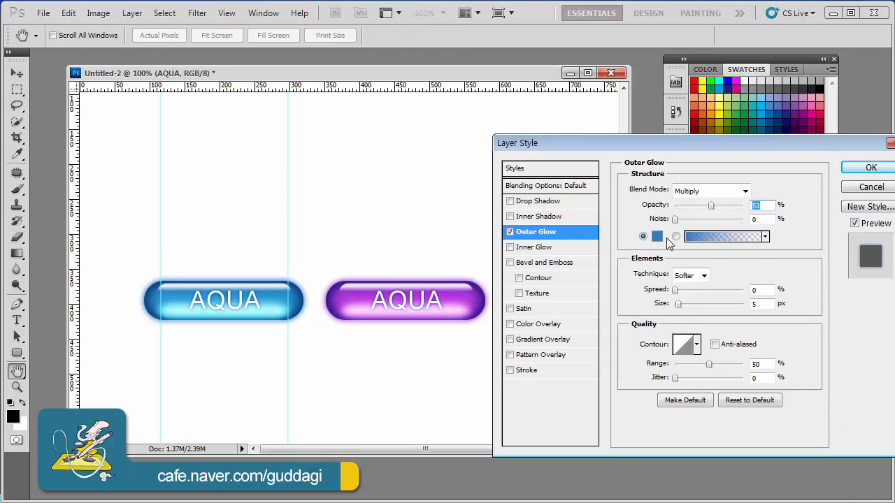
pyautogui.click(658, 237)
pyautogui.click(699, 201)
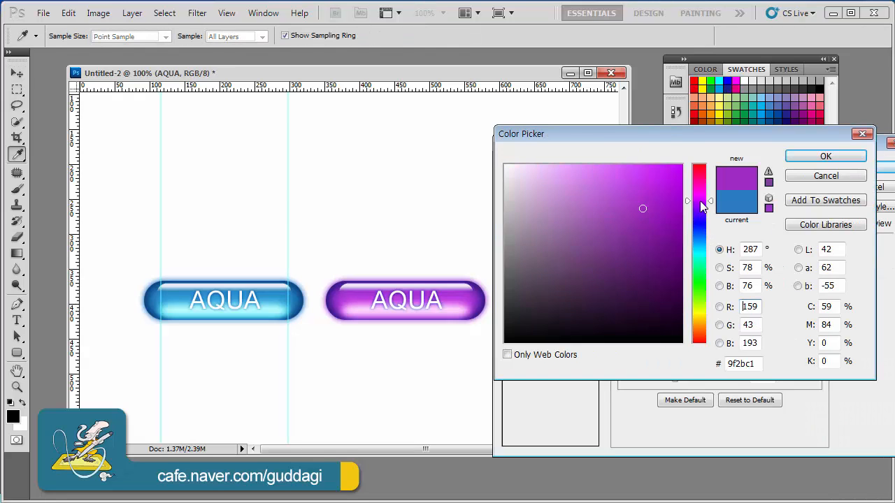
pyautogui.click(658, 237)
pyautogui.click(655, 249)
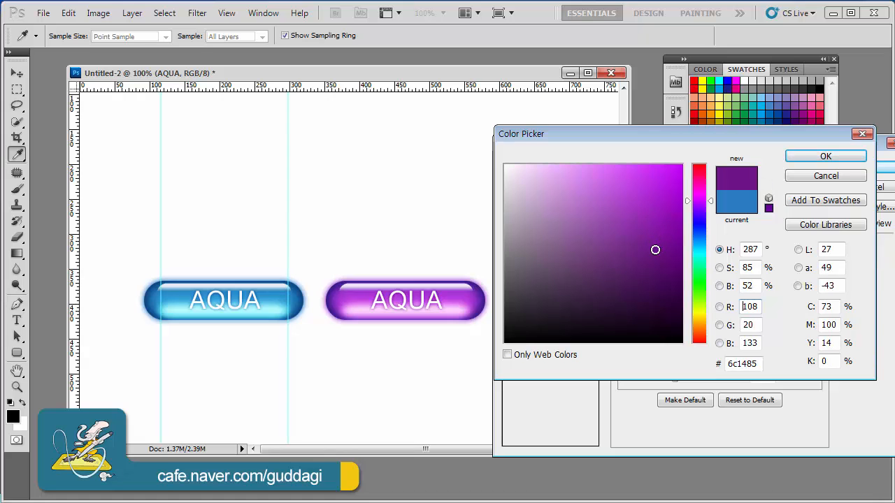
pyautogui.click(804, 156)
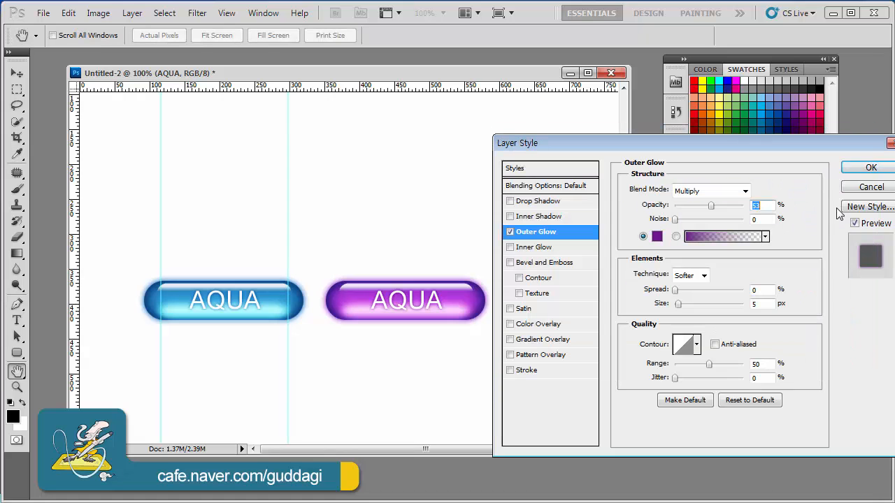
pyautogui.click(871, 168)
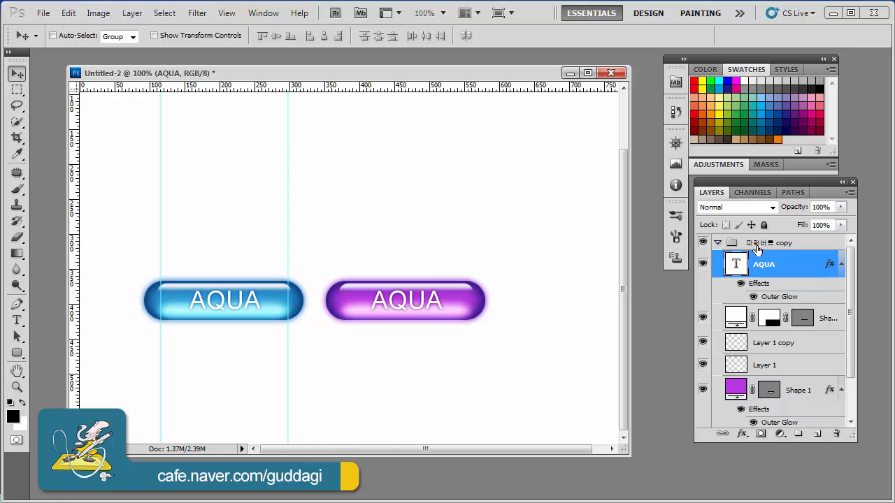